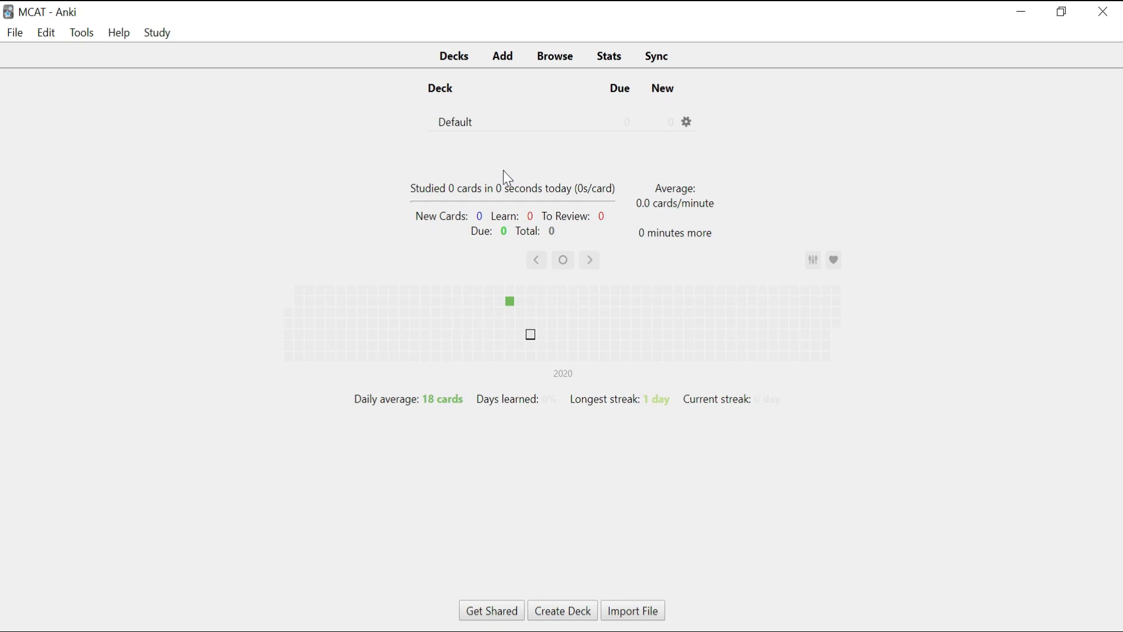
# Create a deck named YouTube and open it
pyautogui.click(578, 614)
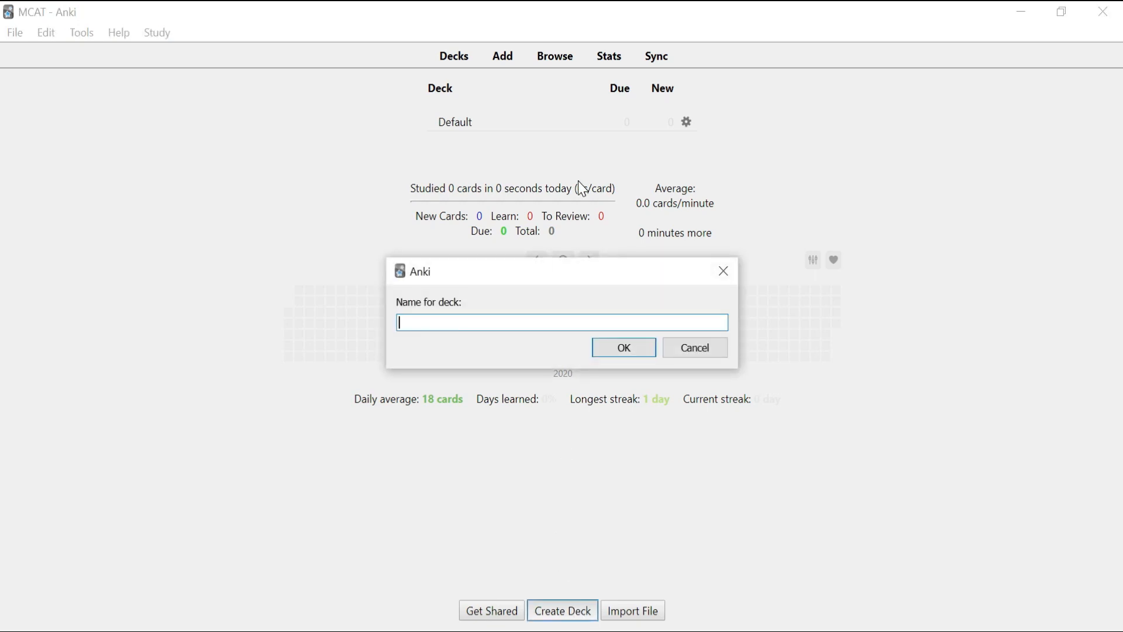
pyautogui.write('YouTube')
pyautogui.click(612, 349)
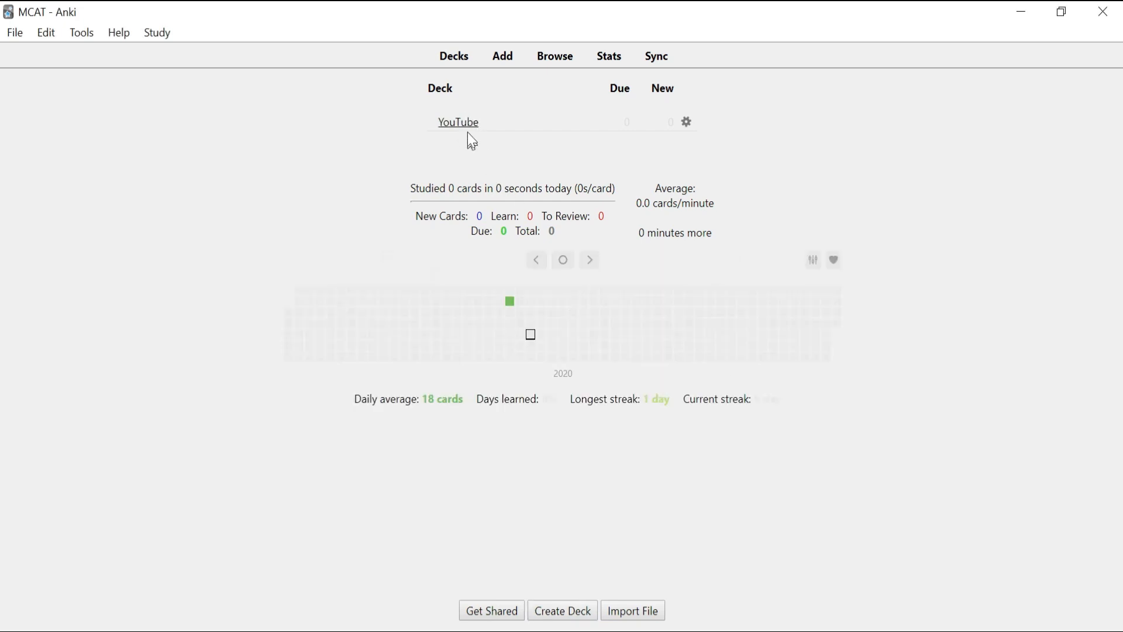
pyautogui.click(469, 128)
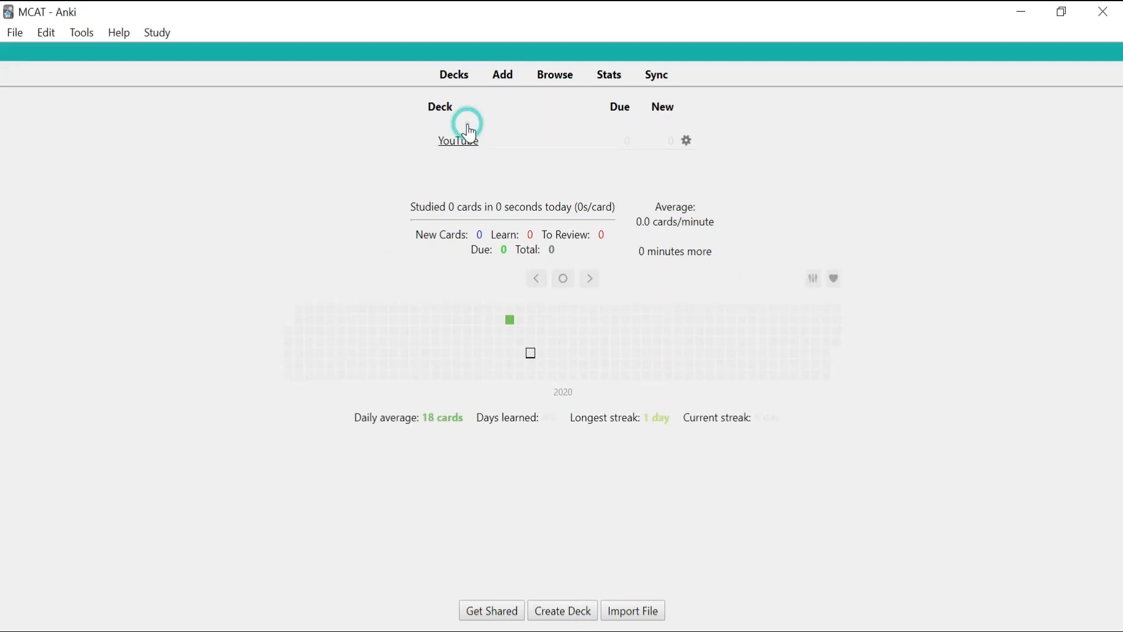
# Start a new note of type Cloze in the YouTube deck and enter a sentence about subscribing to the creator's channel, including the creator's first name
pyautogui.click(506, 79)
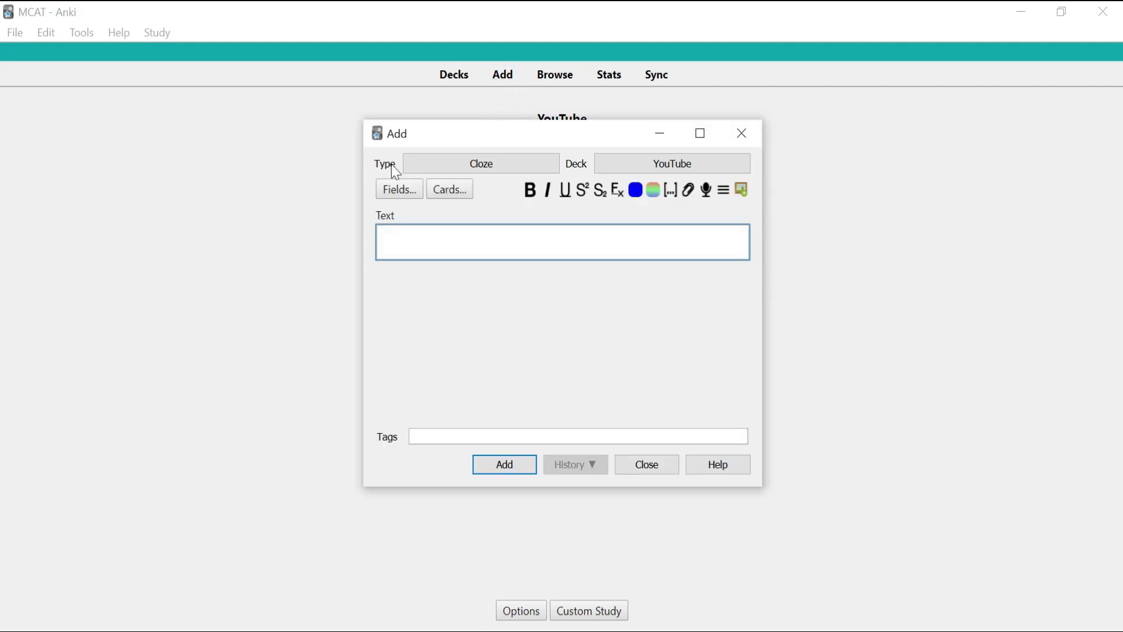
pyautogui.click(510, 163)
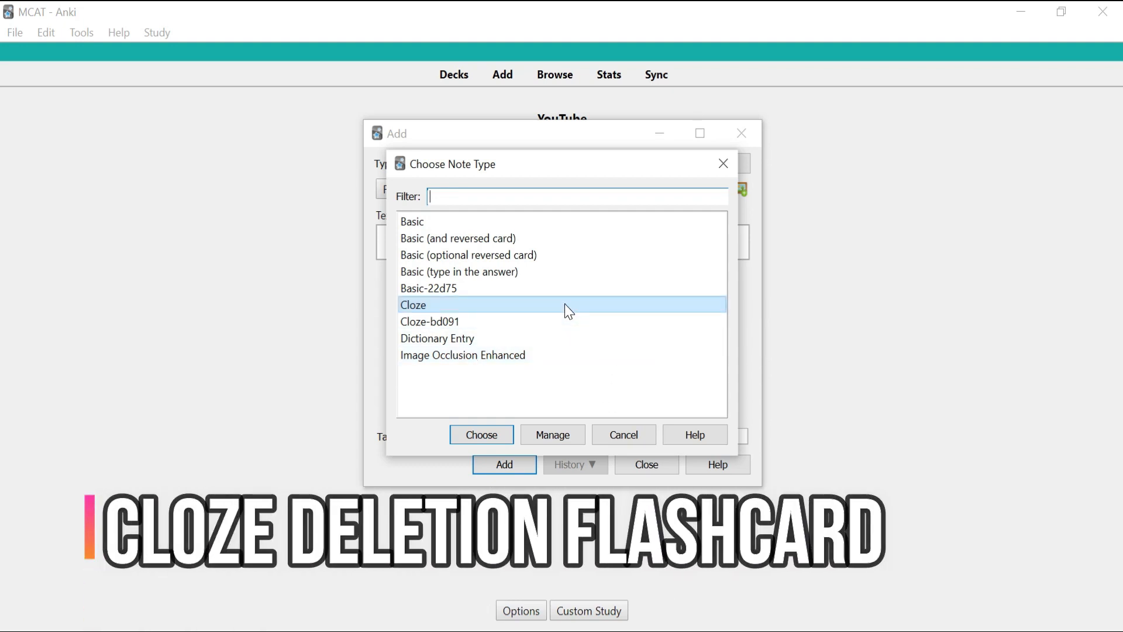
pyautogui.click(506, 434)
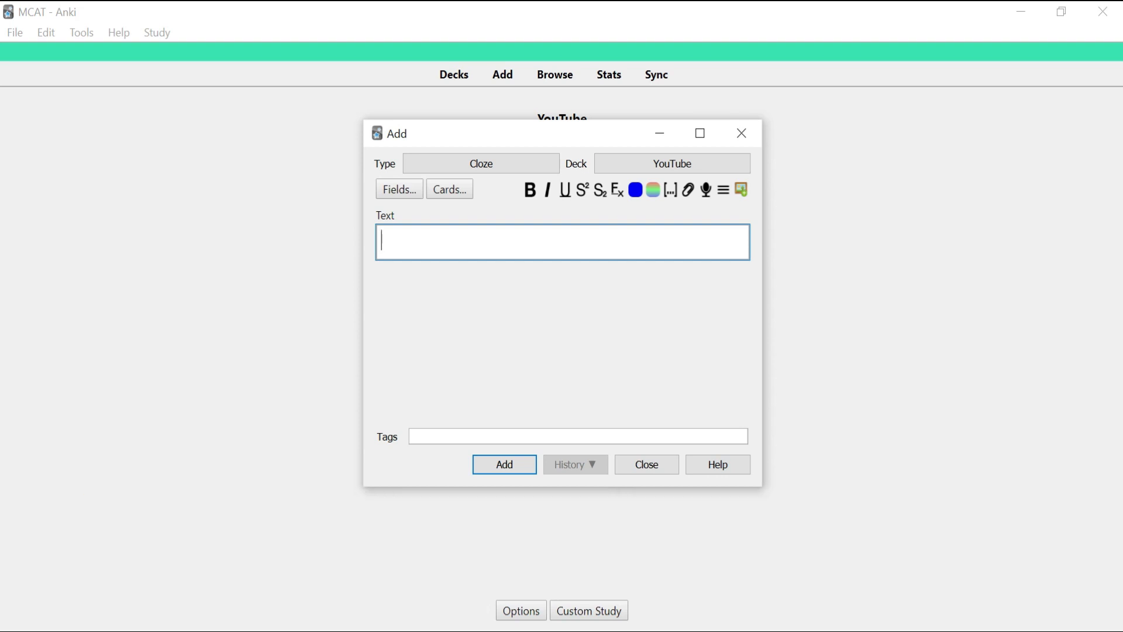
pyautogui.write('subscribe ')
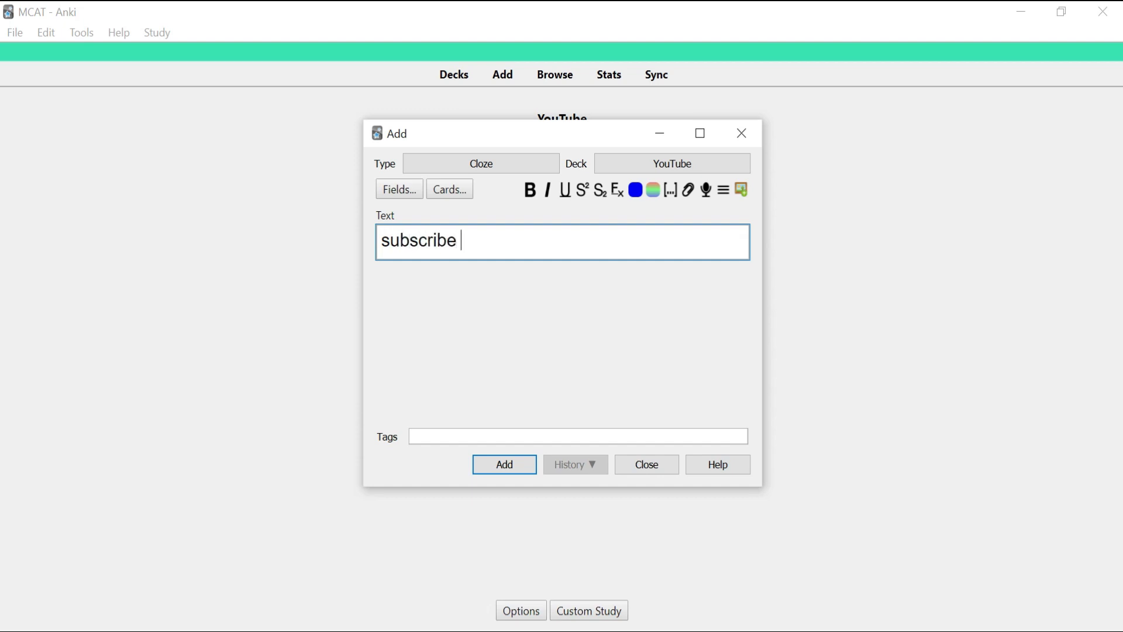
pyautogui.write("to austin's c")
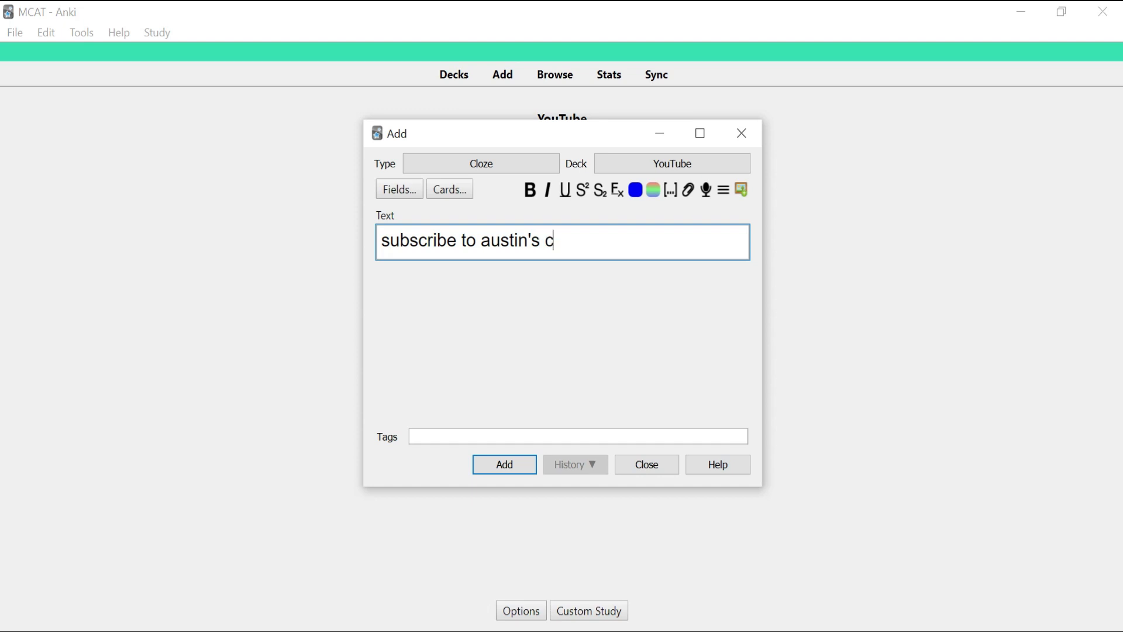
pyautogui.write('hannel')
# Turn the creator's name in the sentence into cloze deletion c1, then add the note and finish adding cards
pyautogui.doubleClick(511, 240)
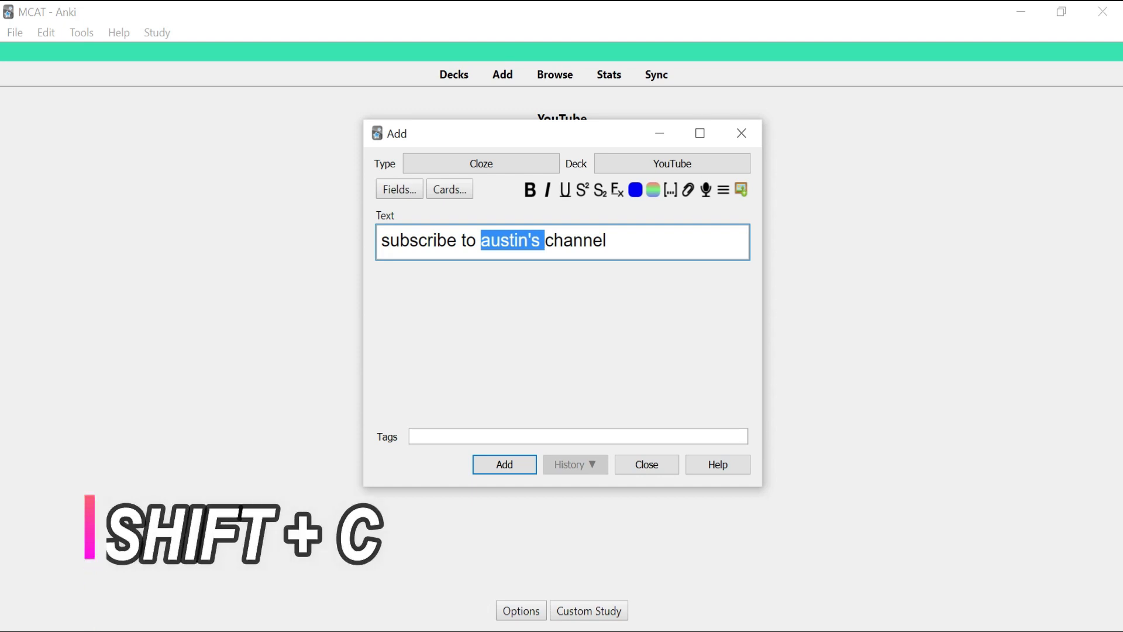
pyautogui.hotkey('ctrl', 'shift', 'c')
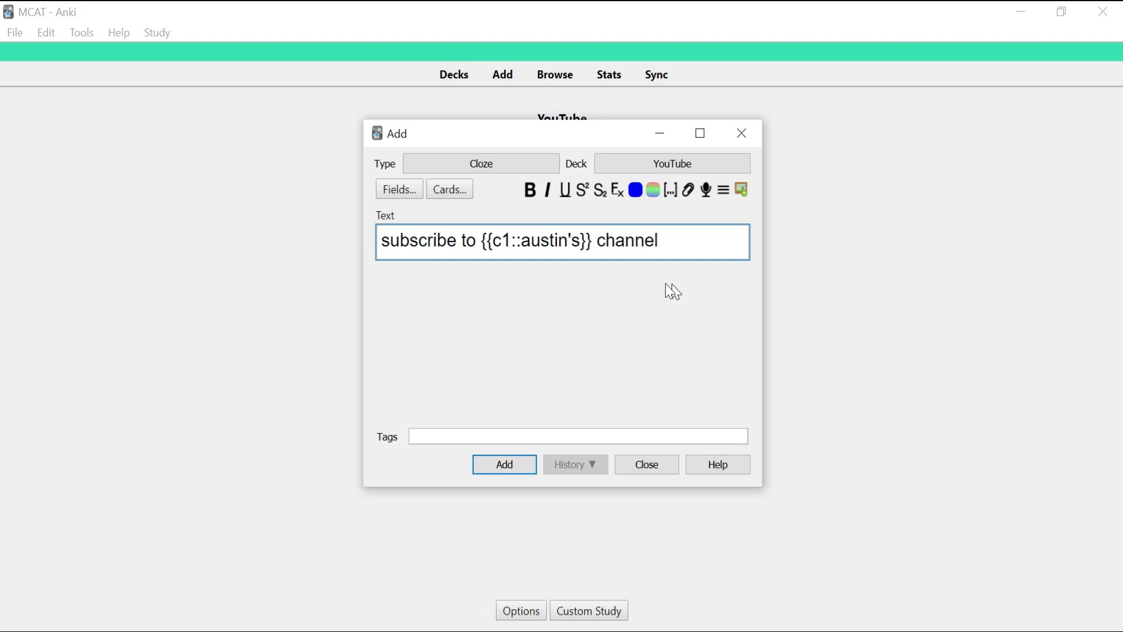
pyautogui.click(504, 466)
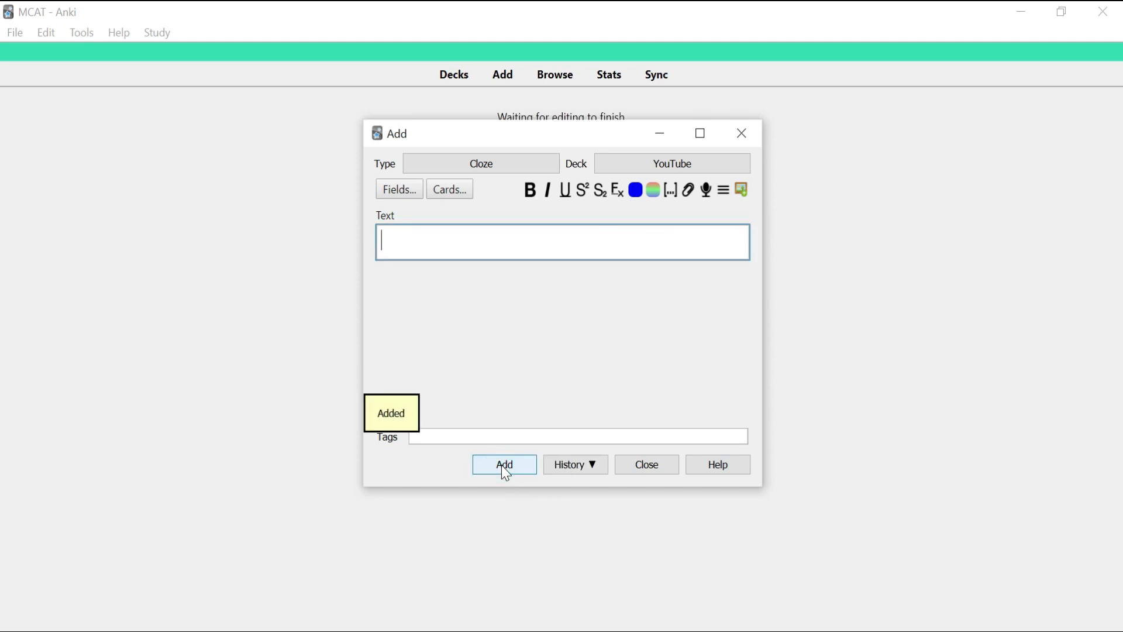
pyautogui.click(649, 467)
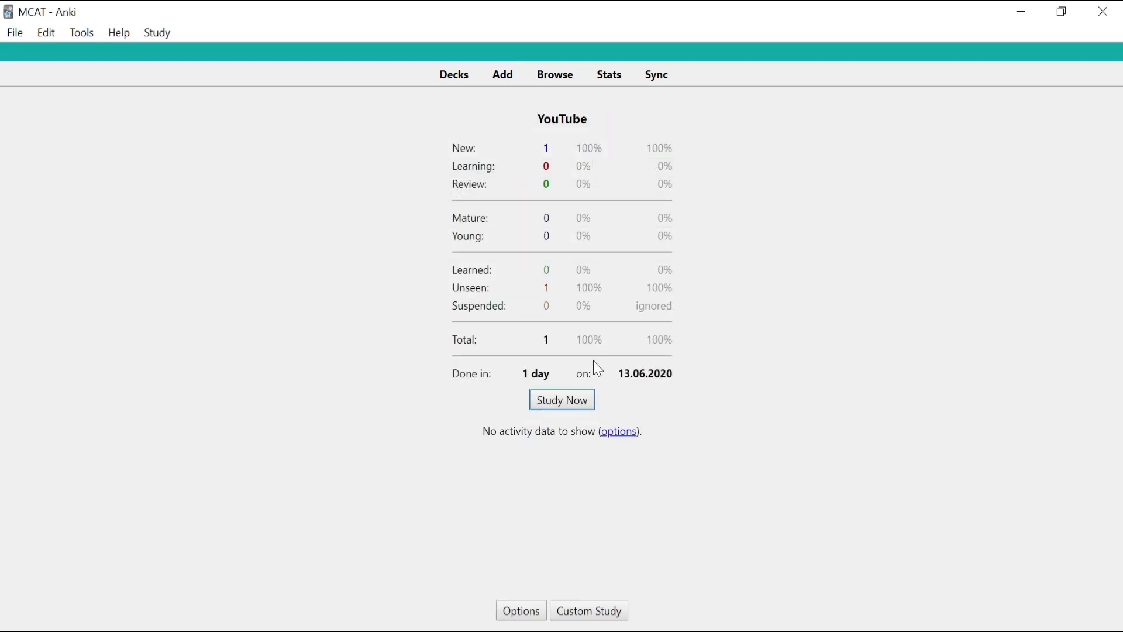
# Study the new cloze card in the YouTube deck, reveal its answer and rate it Good
pyautogui.click(567, 402)
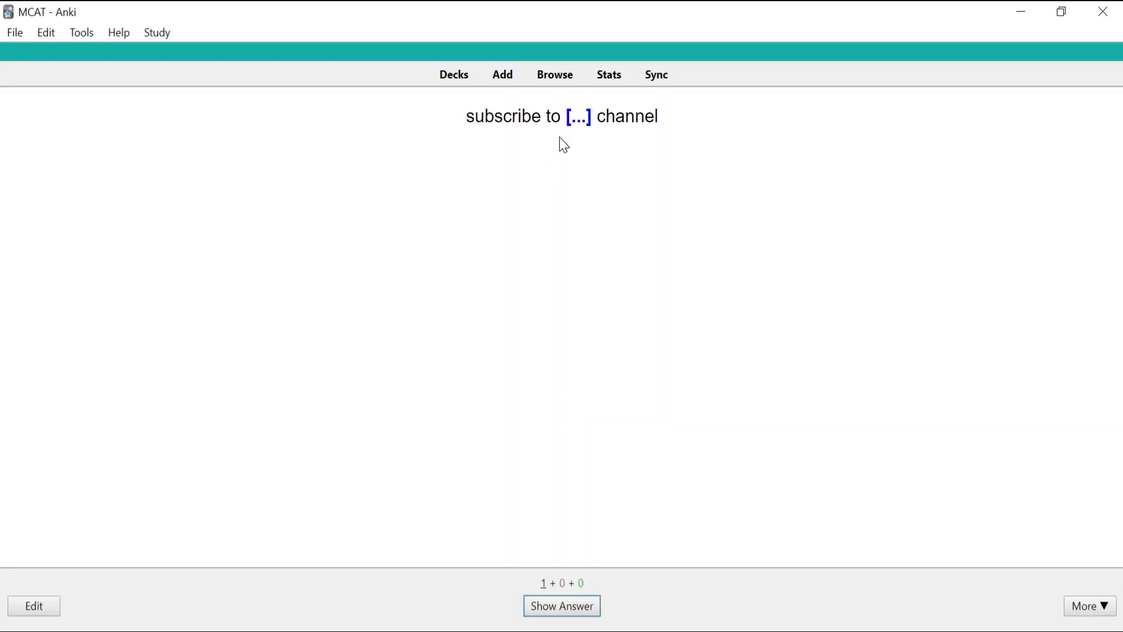
pyautogui.press('space')
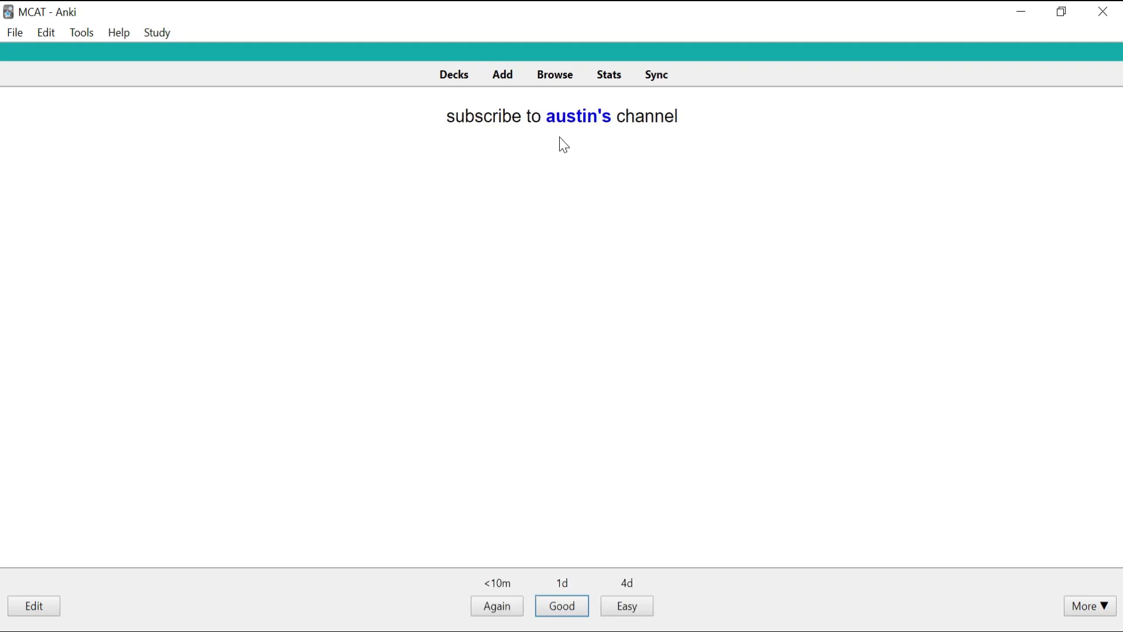
pyautogui.click(563, 603)
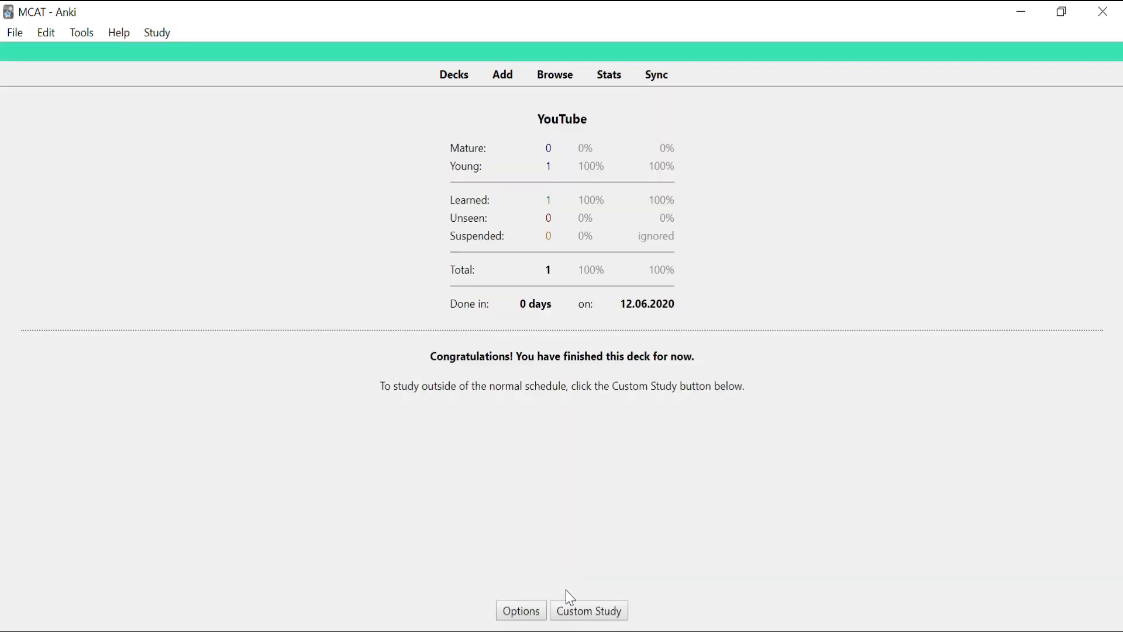
# Reopen the YouTube deck from the deck list and enter the same subscribe sentence in a second Cloze note
pyautogui.click(455, 75)
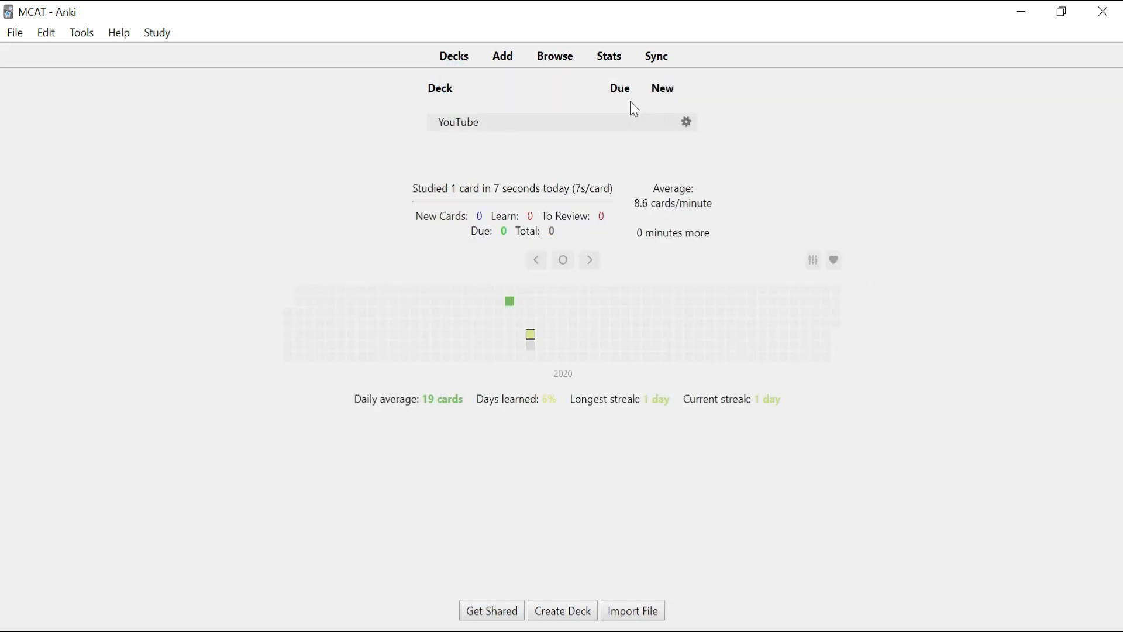
pyautogui.click(472, 124)
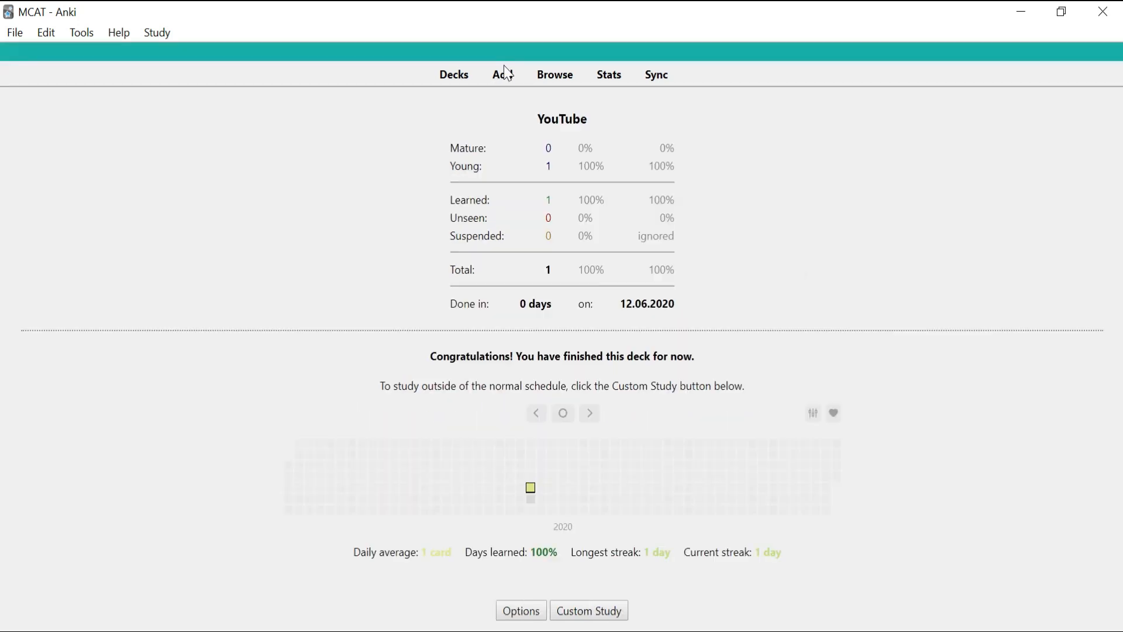
pyautogui.click(504, 82)
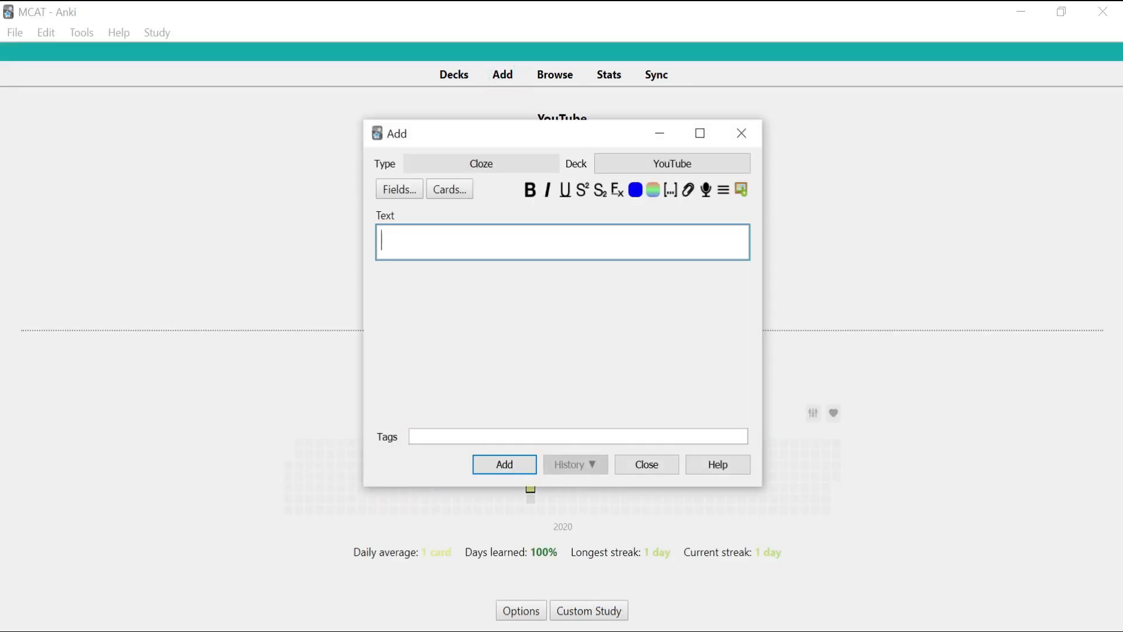
pyautogui.write('subscribe')
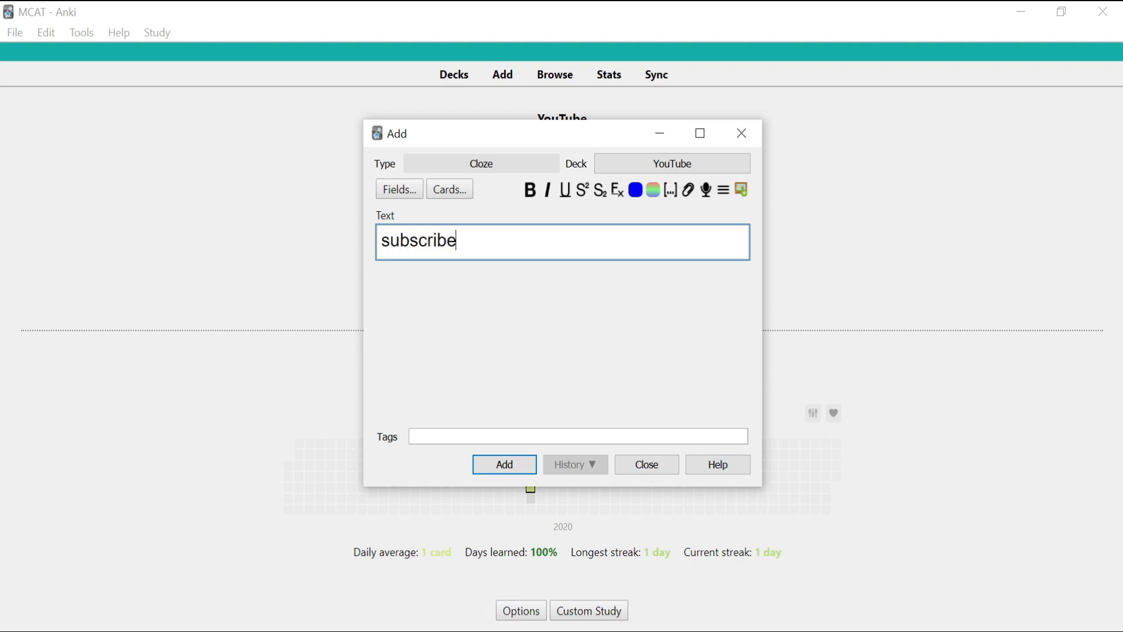
pyautogui.write(" to austin's channel")
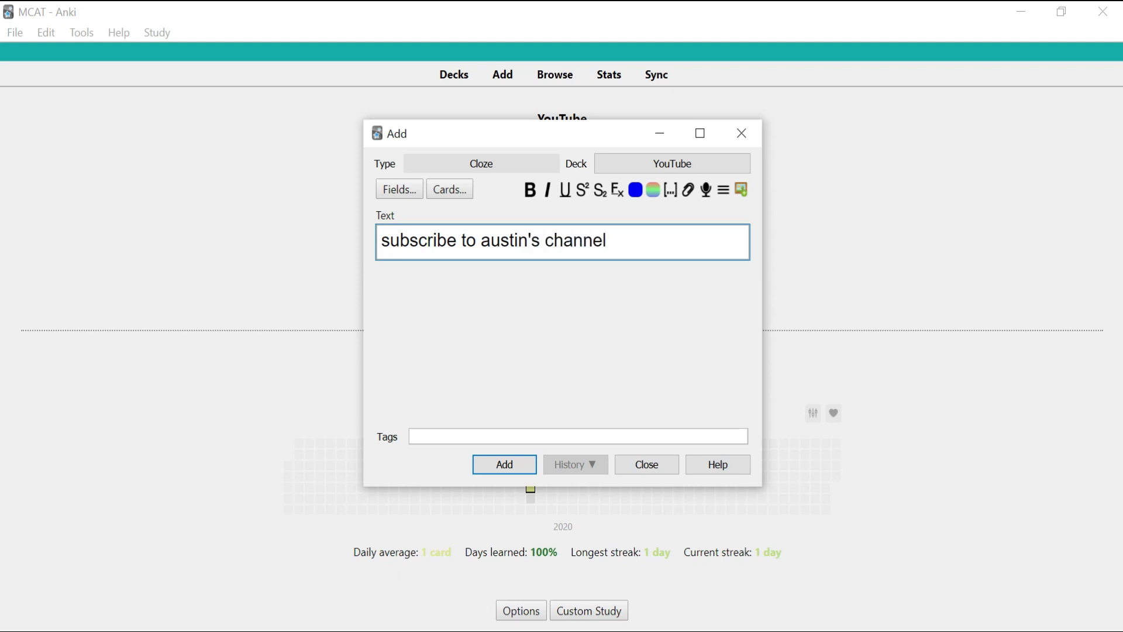
# Make the creator's name cloze c1 and "subscribe" cloze c2, then add the note and finish adding cards
pyautogui.doubleClick(510, 240)
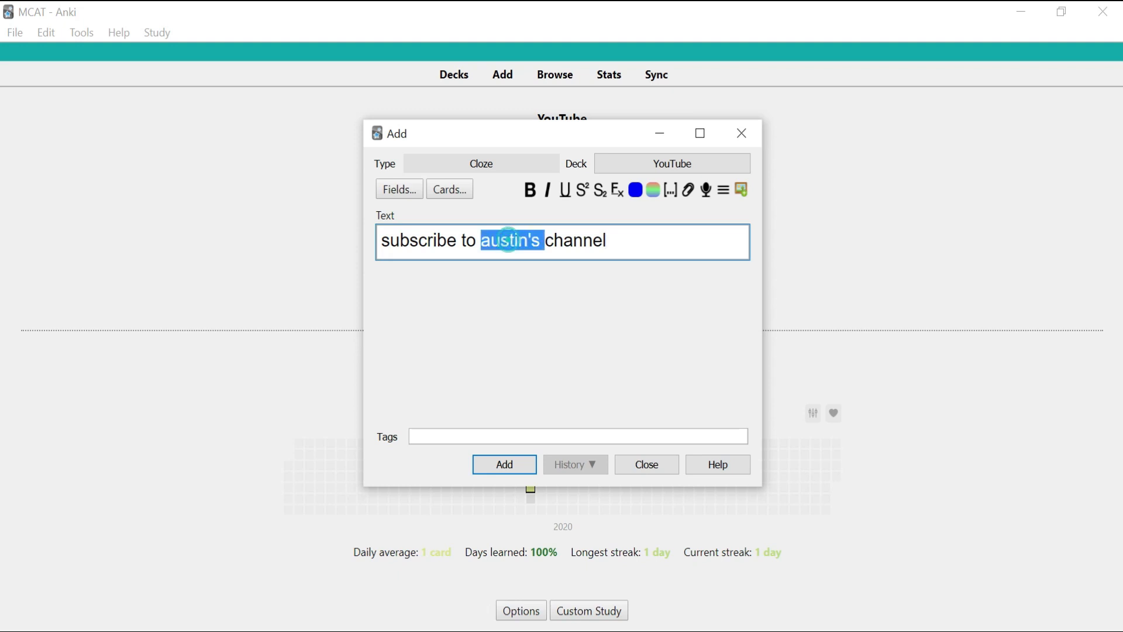
pyautogui.hotkey('ctrl', 'shift', 'c')
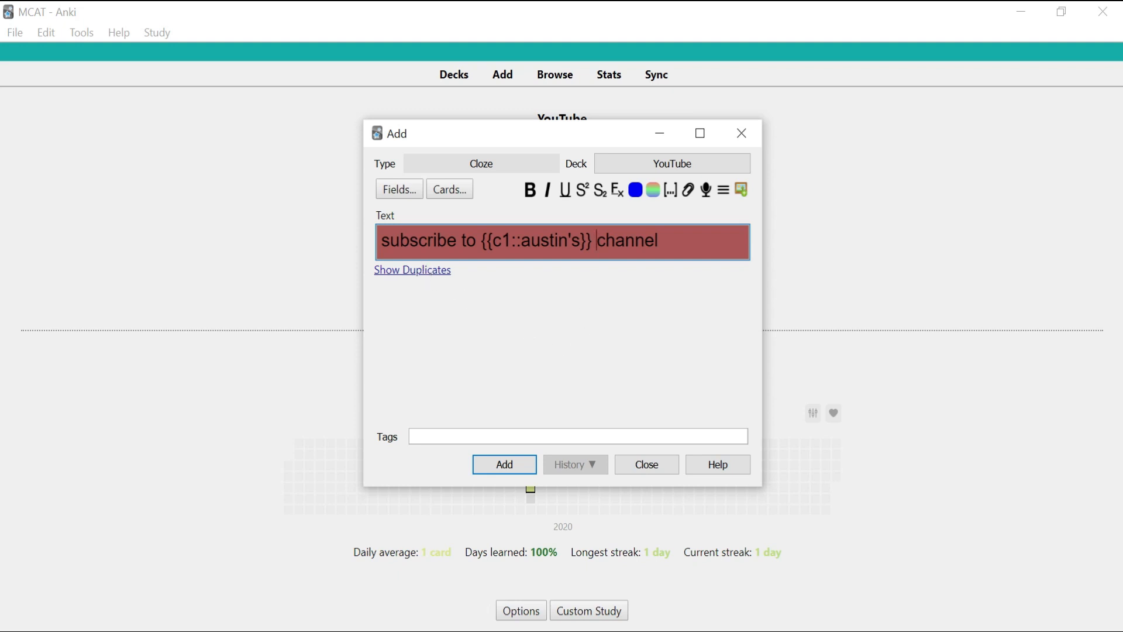
pyautogui.doubleClick(400, 241)
pyautogui.hotkey('ctrl', 'shift', 'c')
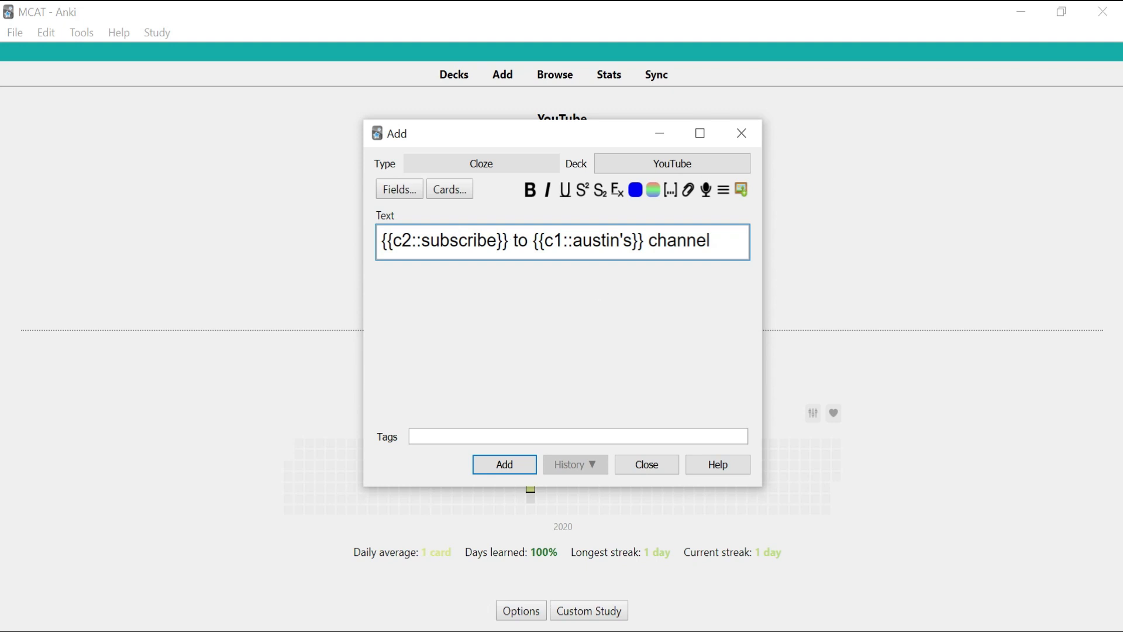
pyautogui.click(520, 462)
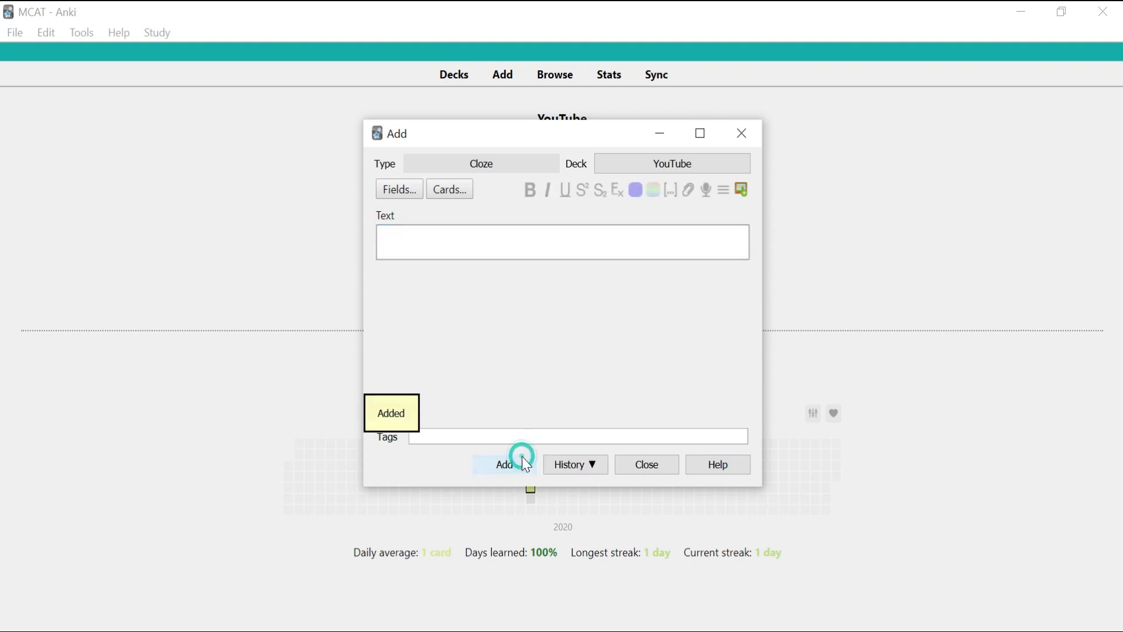
pyautogui.click(645, 464)
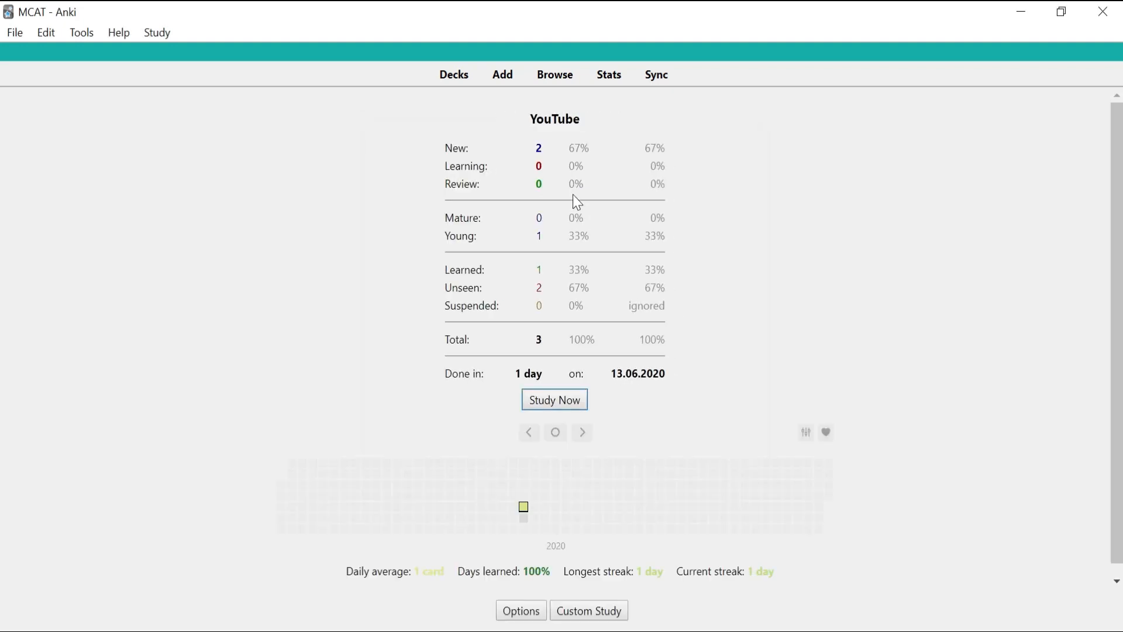
# Study the second note's cards, rating the c1 card Good and revealing the c2 answer, then return to the deck list
pyautogui.press('Return')
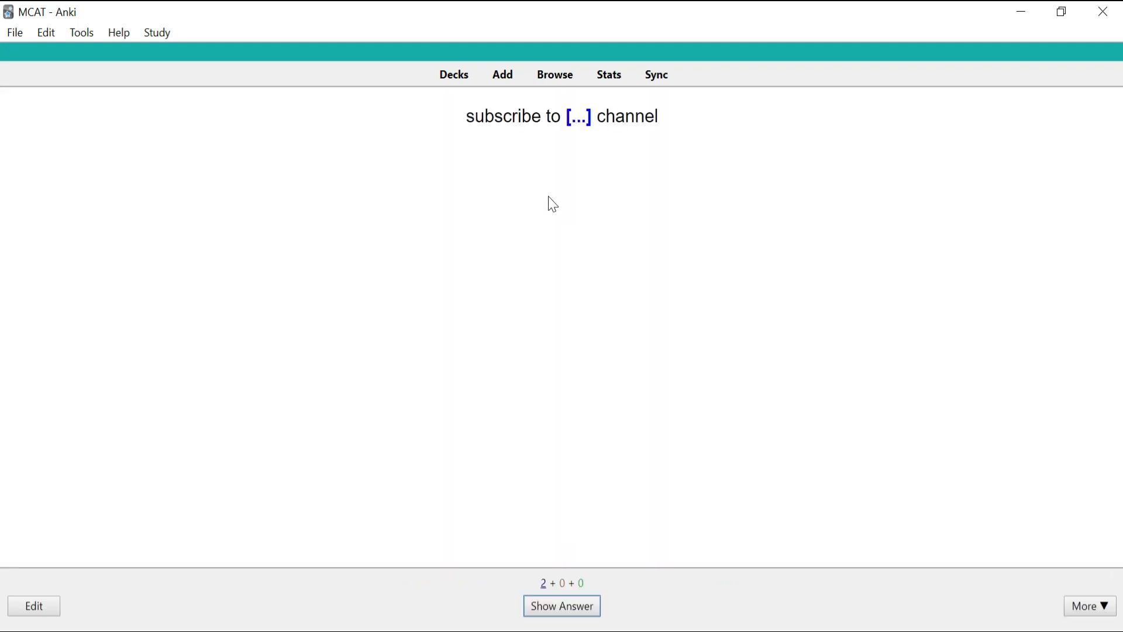
pyautogui.press('space')
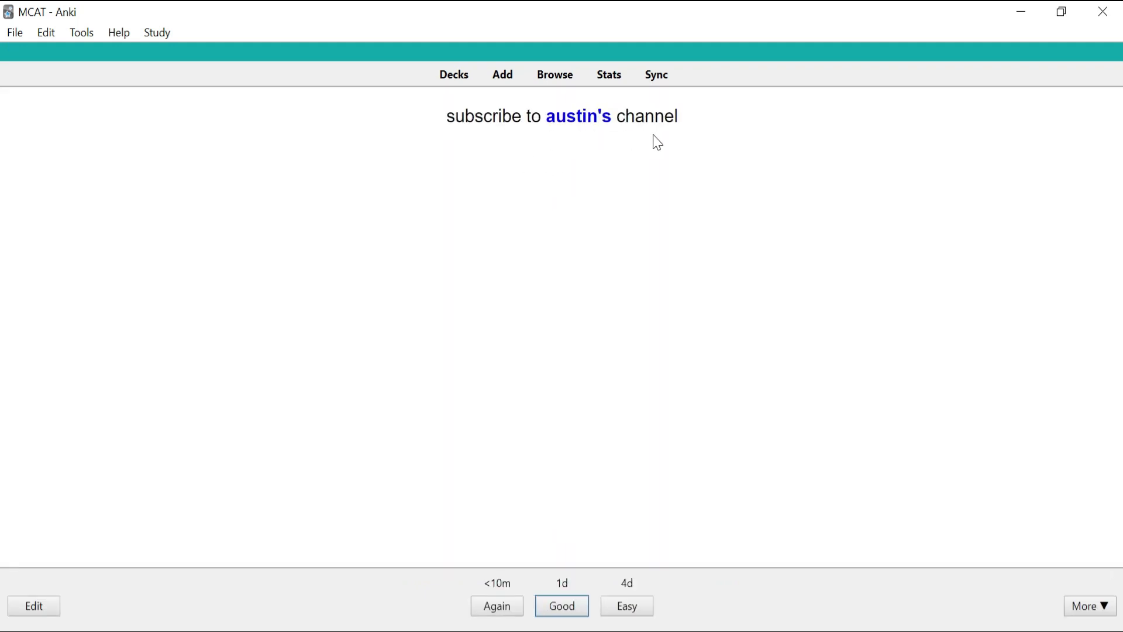
pyautogui.press('space')
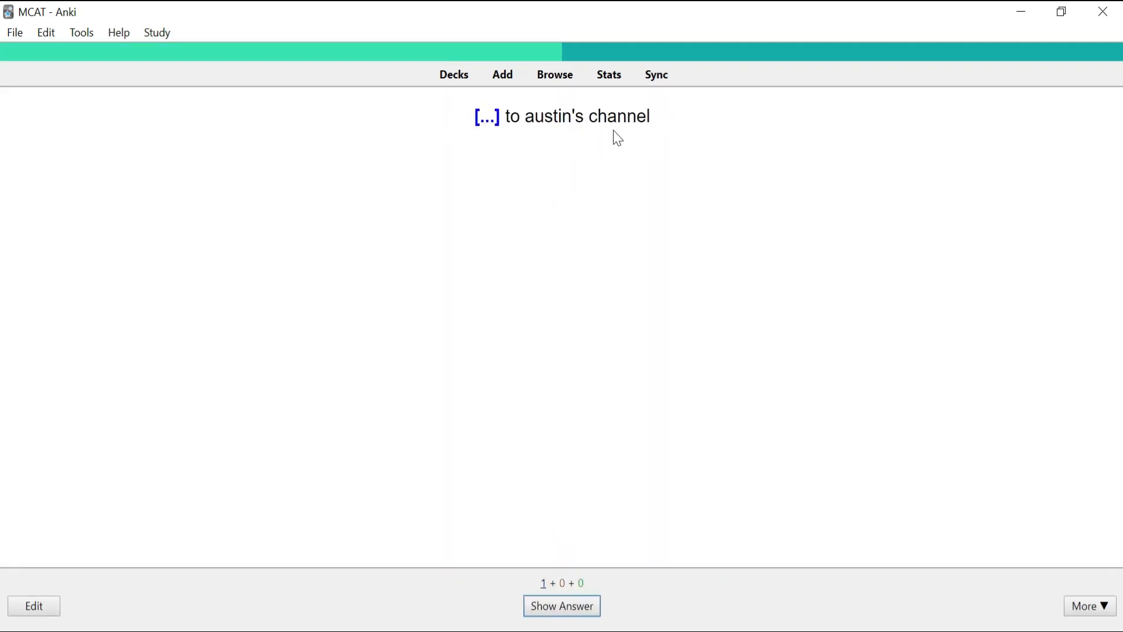
pyautogui.press('space')
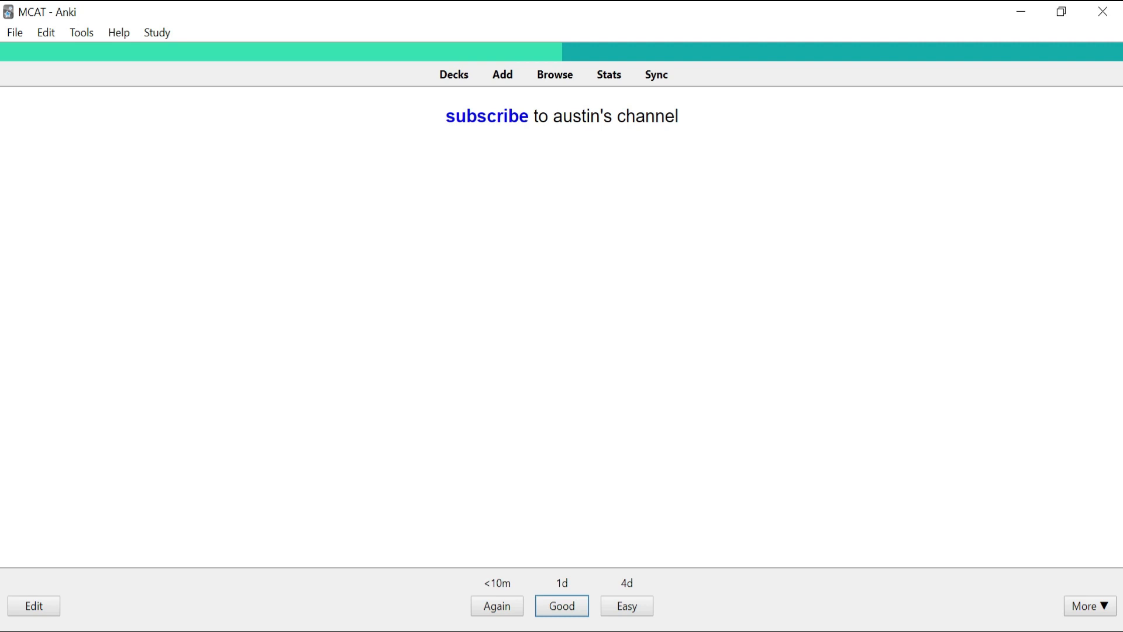
pyautogui.press('d')
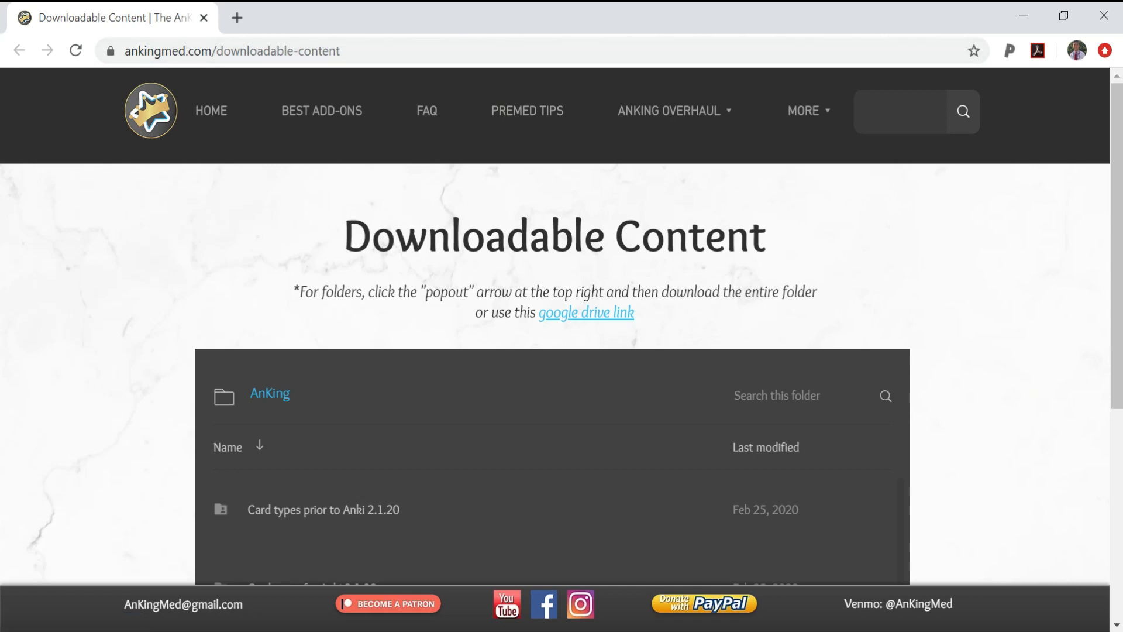
# Open AnKing's shared Google Drive link, go to Version 7 under "Card types for Anki 2.1.20+", and bring up the file actions for AnKingMaster V7.apkg
pyautogui.click(563, 319)
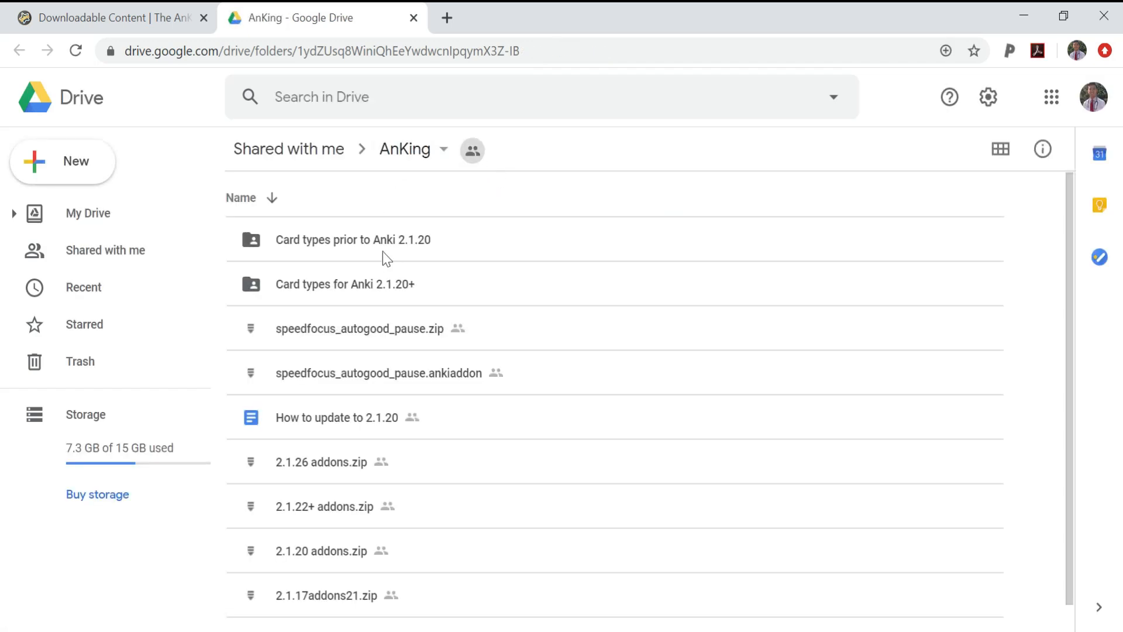
pyautogui.doubleClick(396, 287)
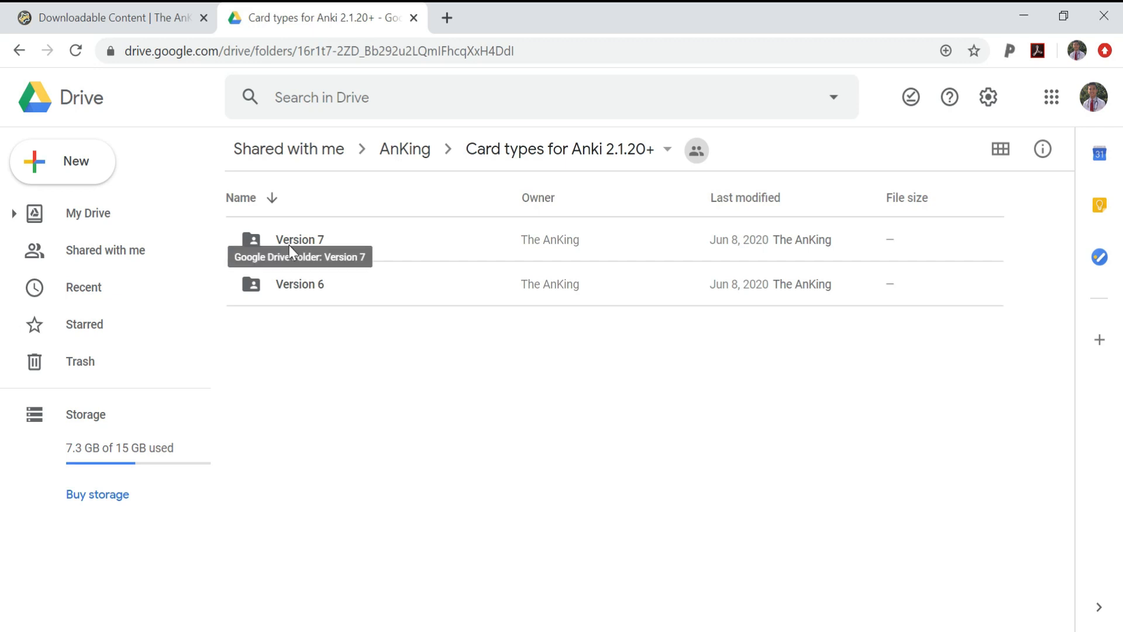
pyautogui.click(305, 237)
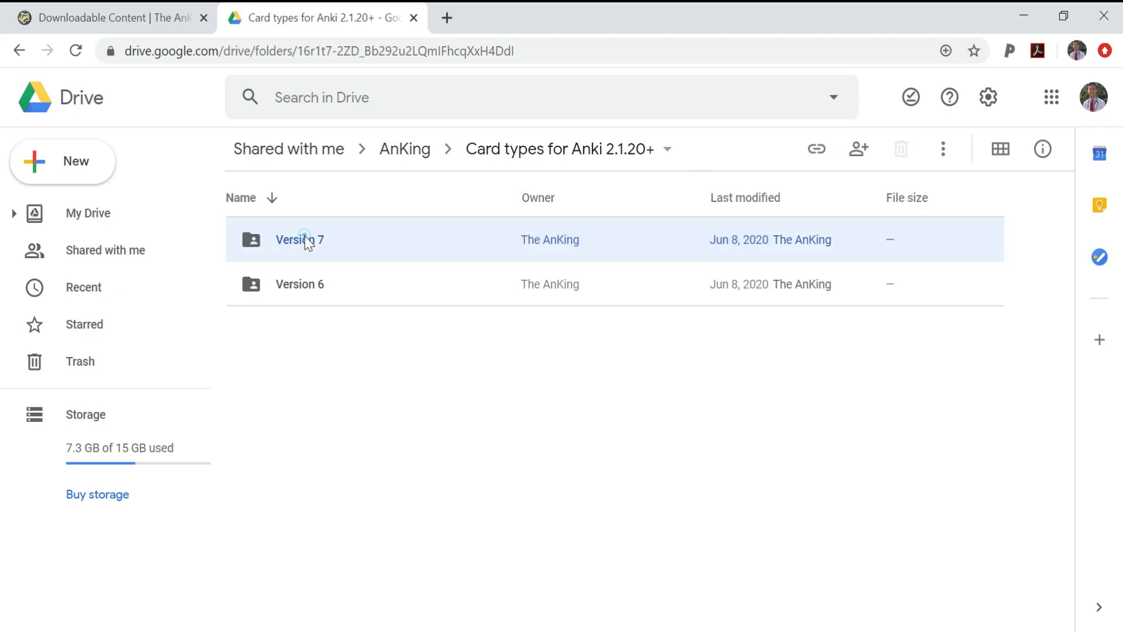
pyautogui.doubleClick(309, 241)
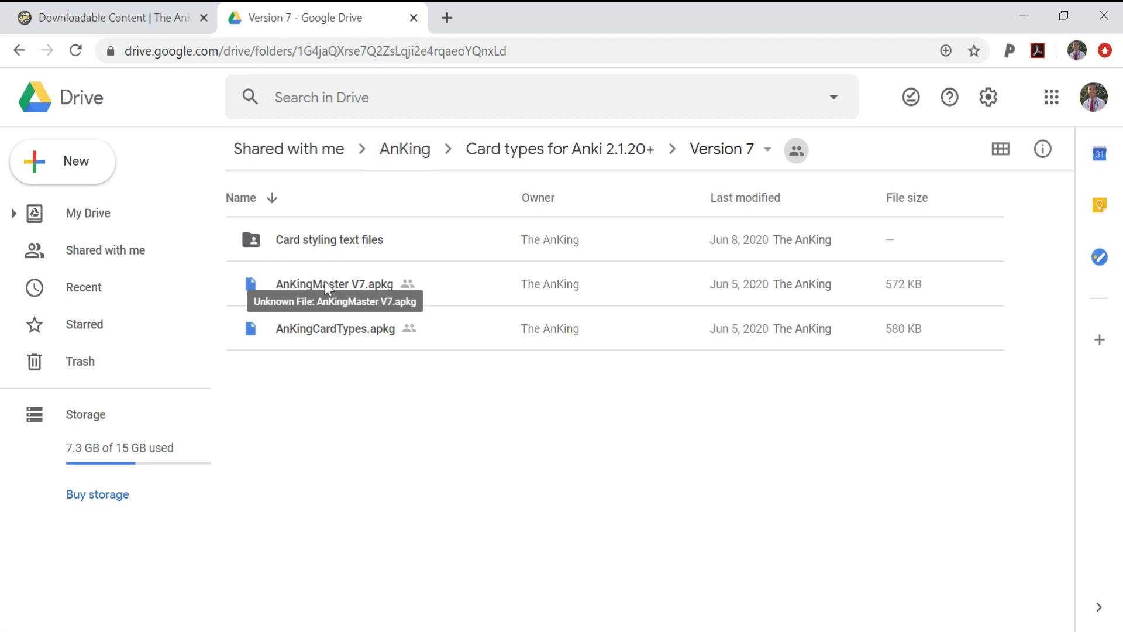
pyautogui.click(367, 283)
pyautogui.rightClick(367, 284)
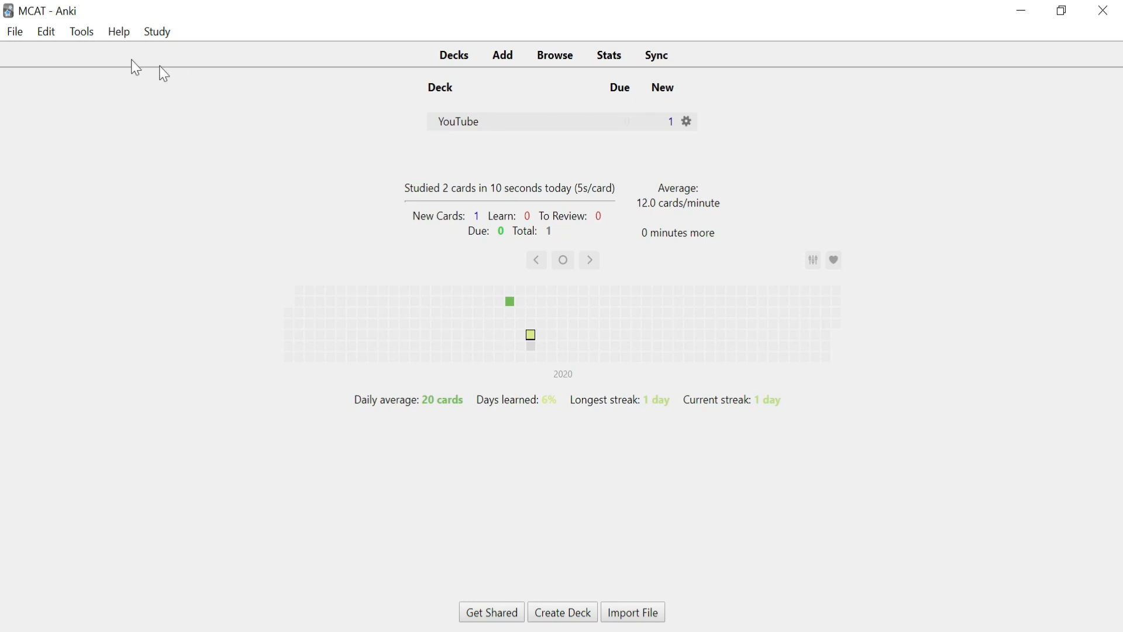
# Import the AnKingMaster V7 package from the Anki Decks folder and dismiss the import report
pyautogui.click(16, 34)
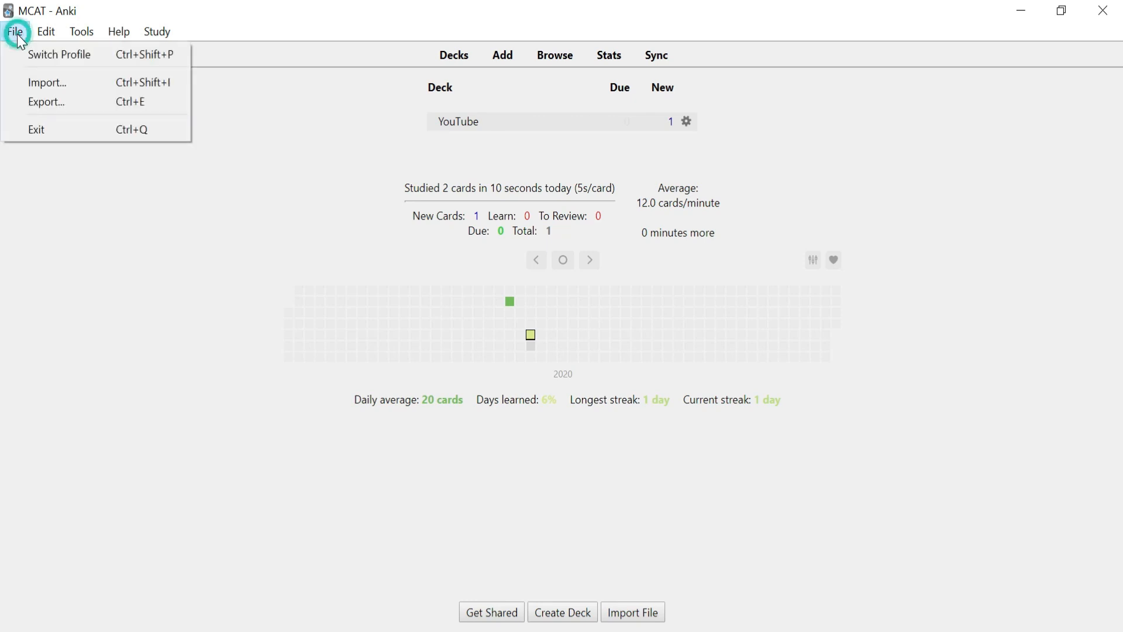
pyautogui.click(46, 75)
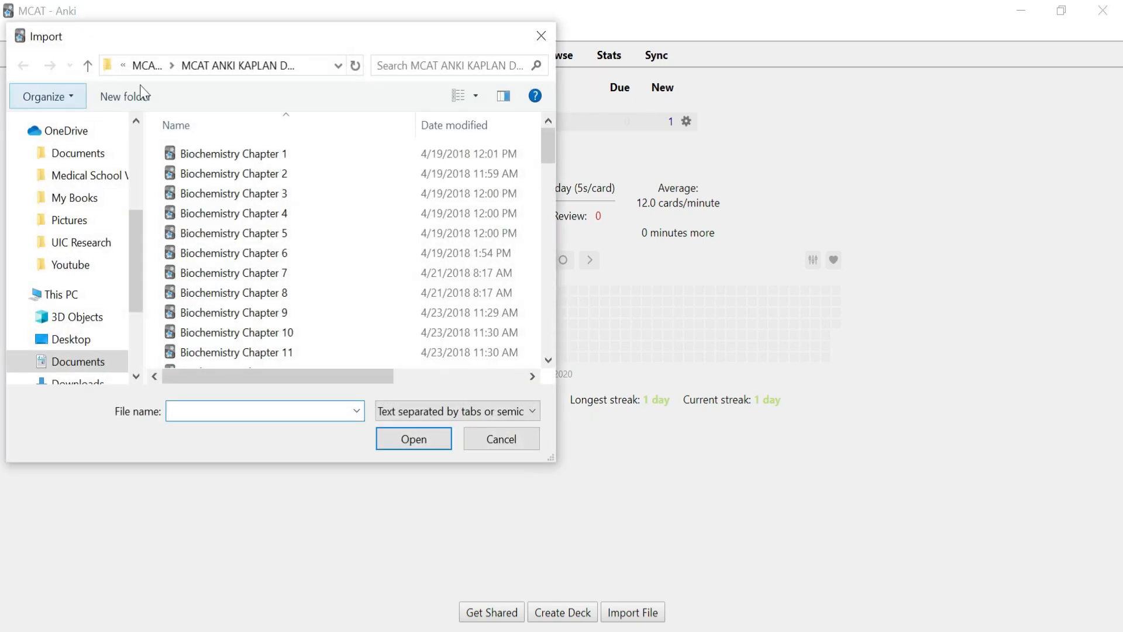
pyautogui.click(151, 66)
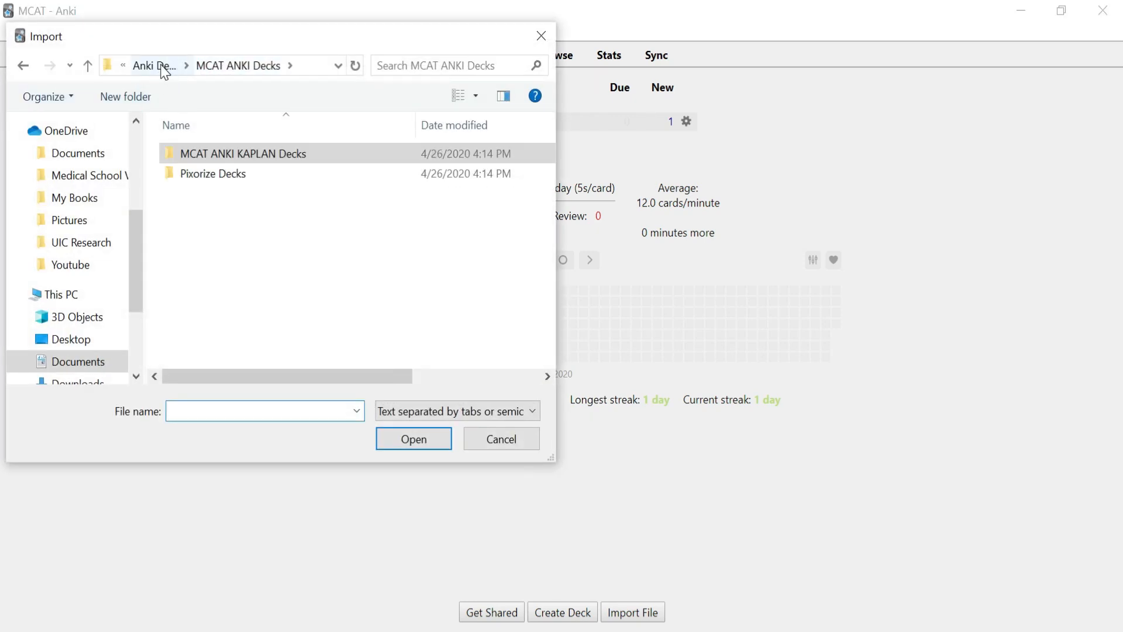
pyautogui.click(159, 67)
pyautogui.click(251, 233)
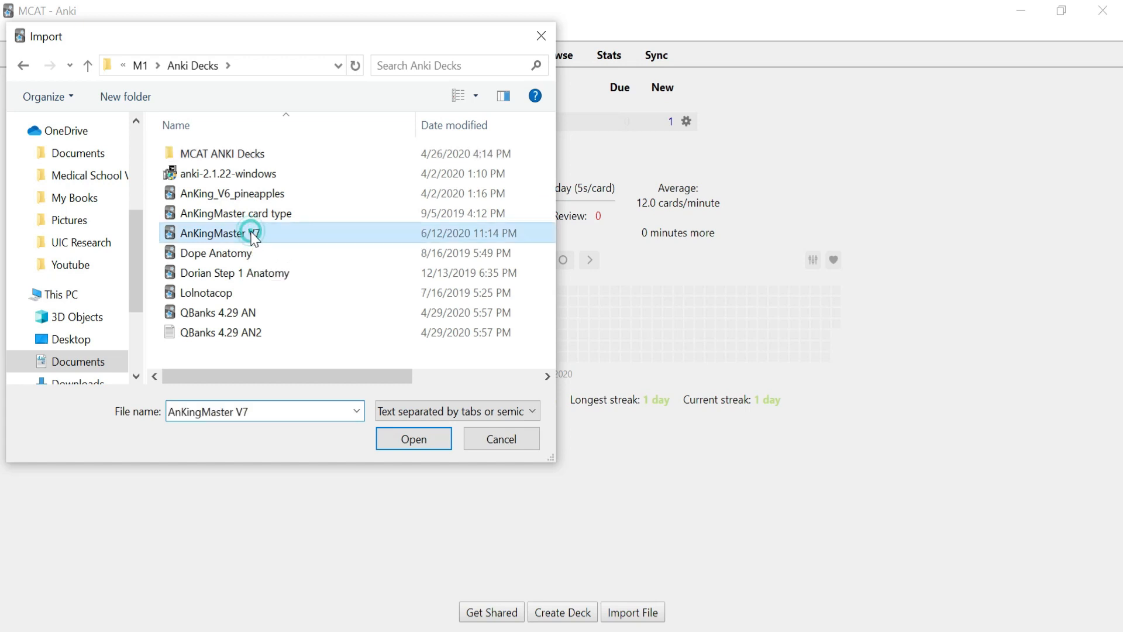
pyautogui.click(427, 440)
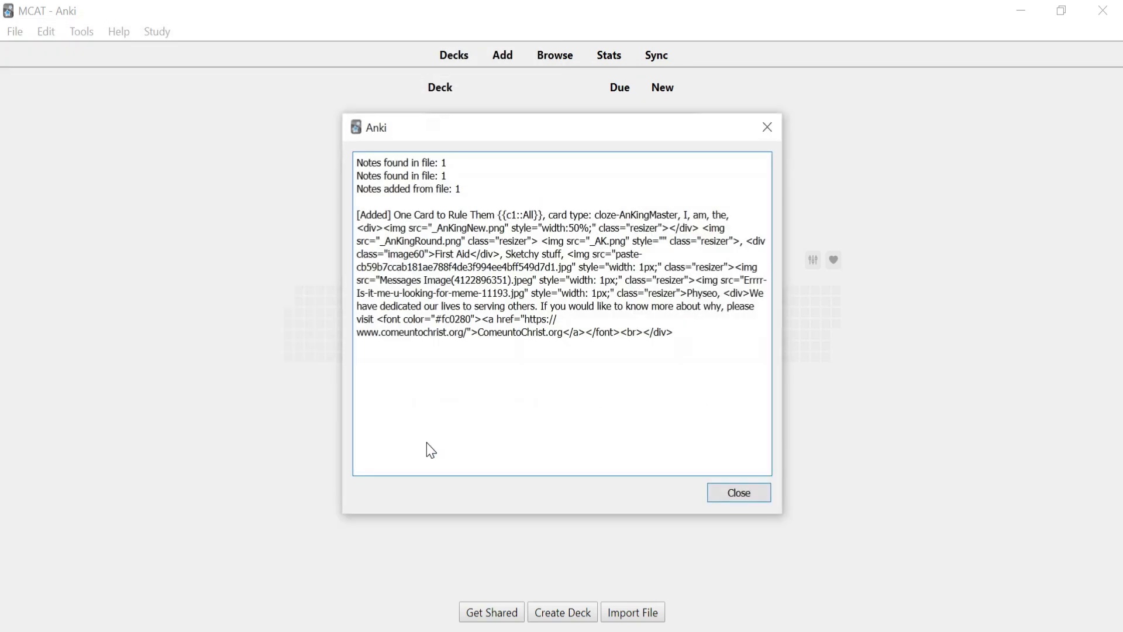
pyautogui.click(738, 497)
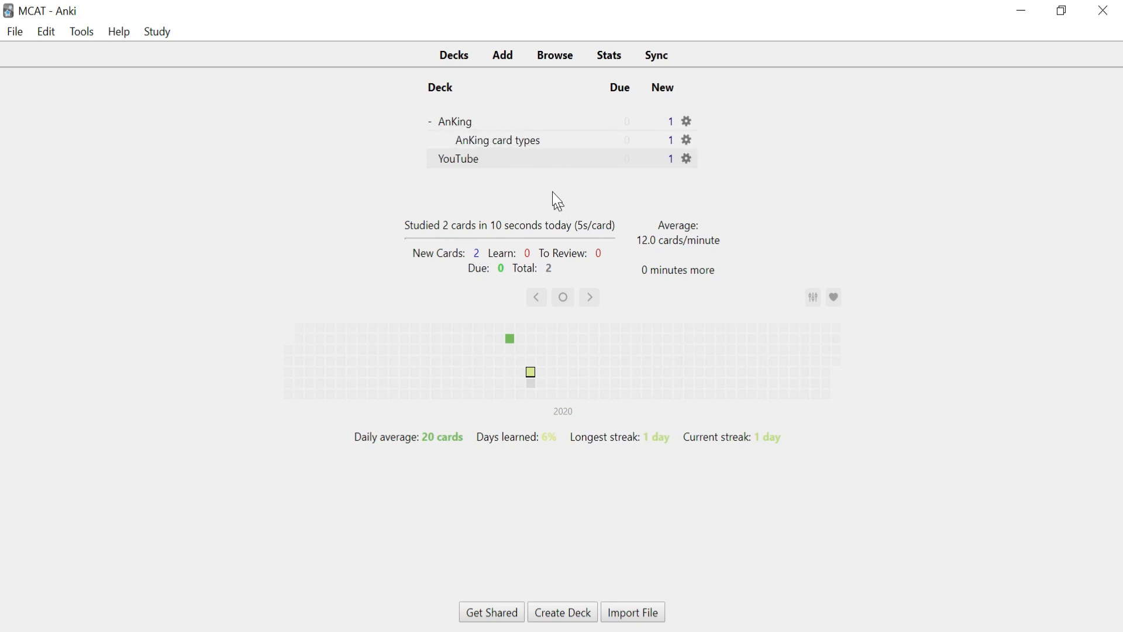
# Study the AnKing deck's sample card, reveal its answer and the Lecture Notes, Missed Questions, Pathoma and Boards and Beyond hints, then return to the deck list
pyautogui.click(460, 122)
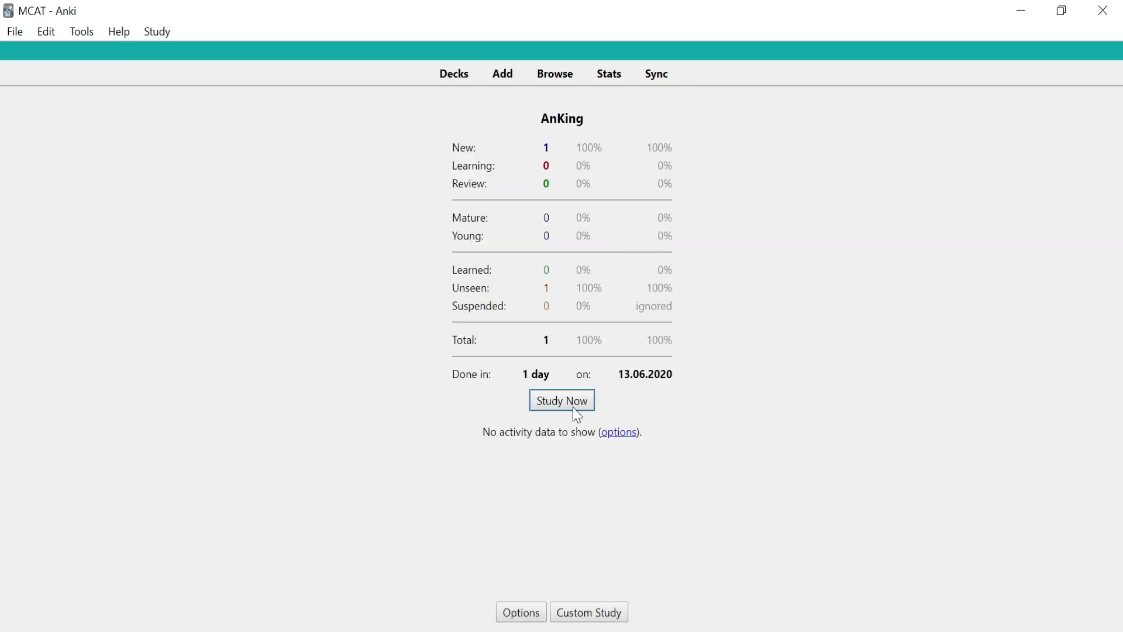
pyautogui.click(565, 402)
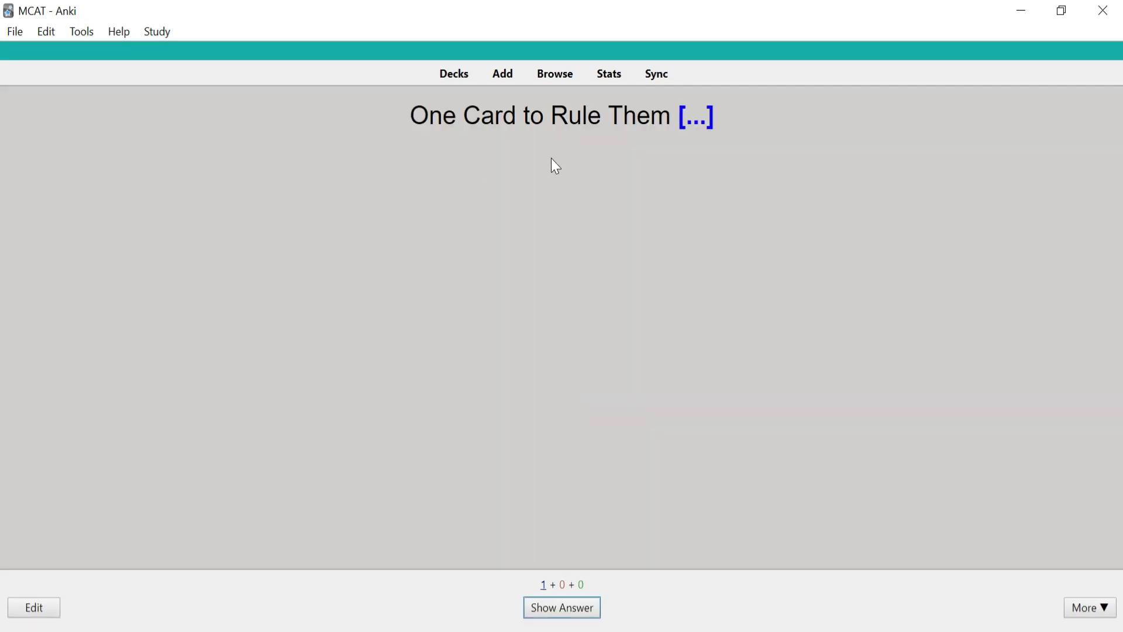
pyautogui.press('space')
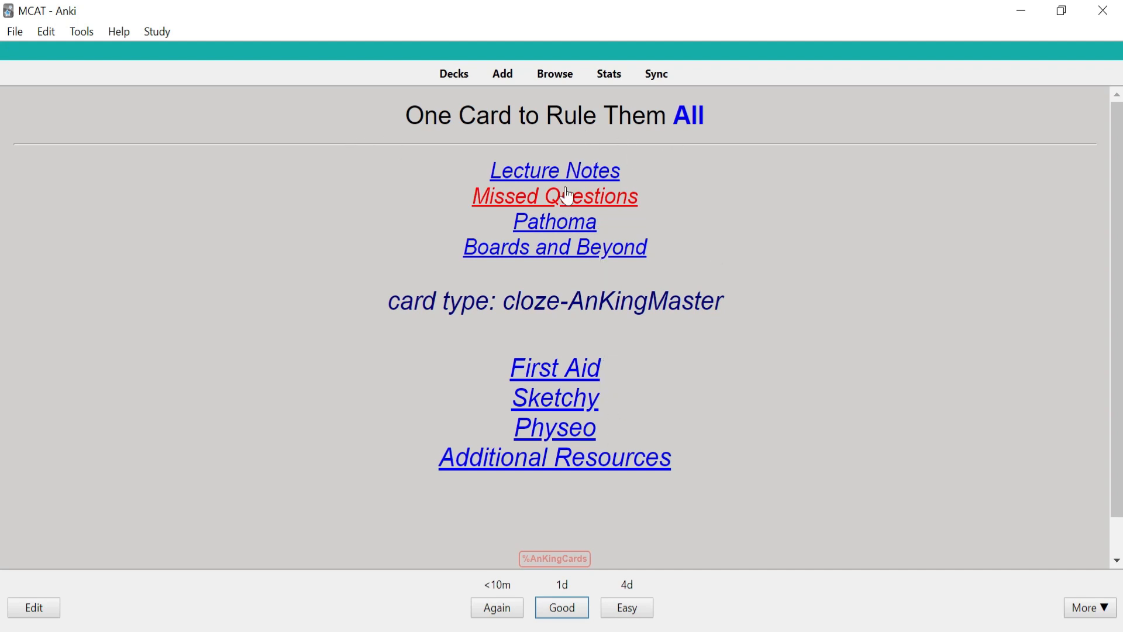
pyautogui.click(566, 167)
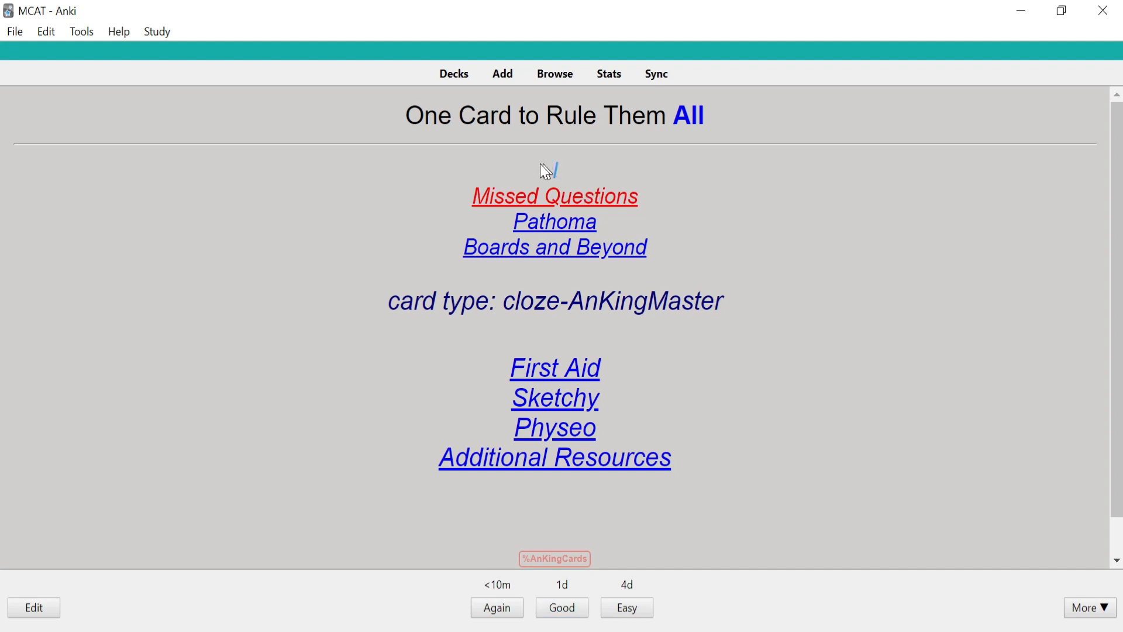
pyautogui.click(561, 199)
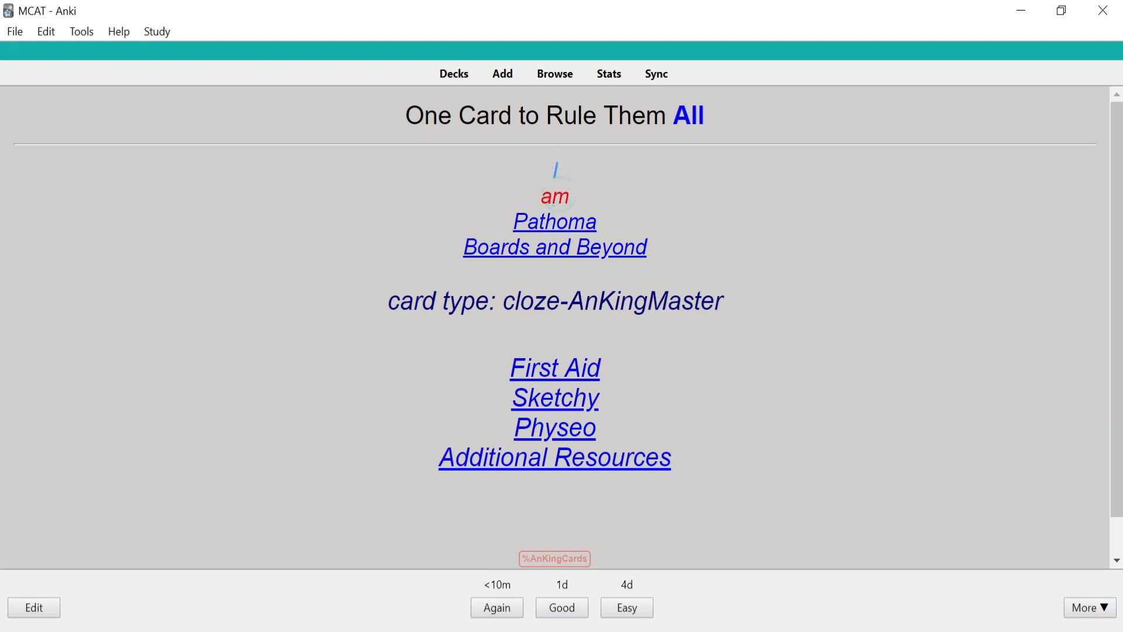
pyautogui.click(573, 230)
pyautogui.click(572, 246)
pyautogui.scroll(-4, 570, 301)
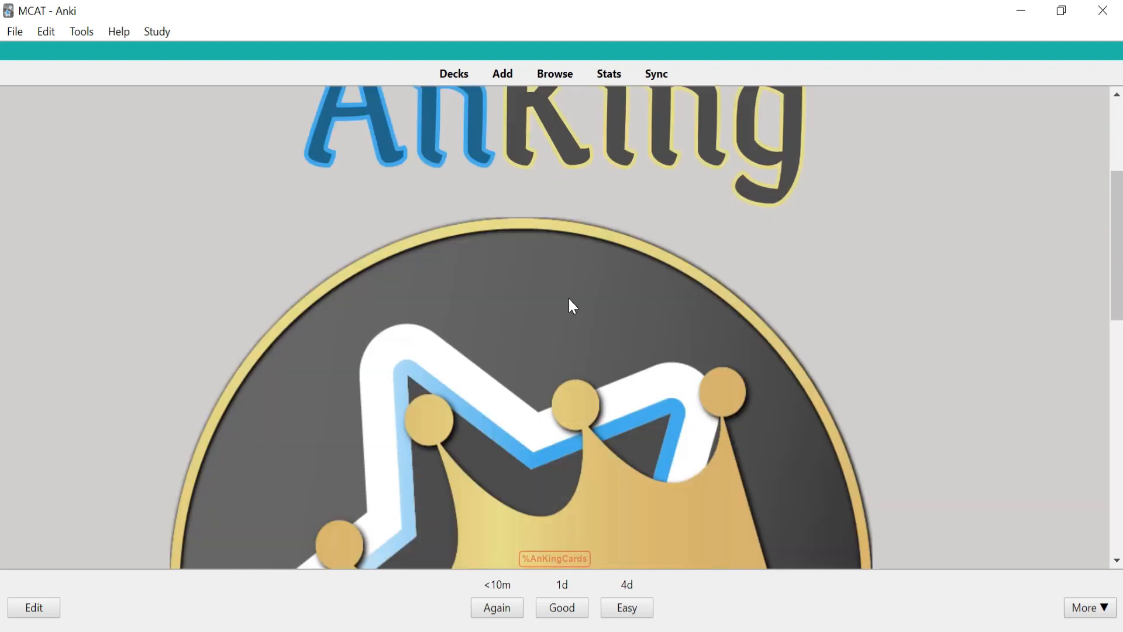
pyautogui.scroll(-3, 571, 305)
pyautogui.scroll(7, 567, 328)
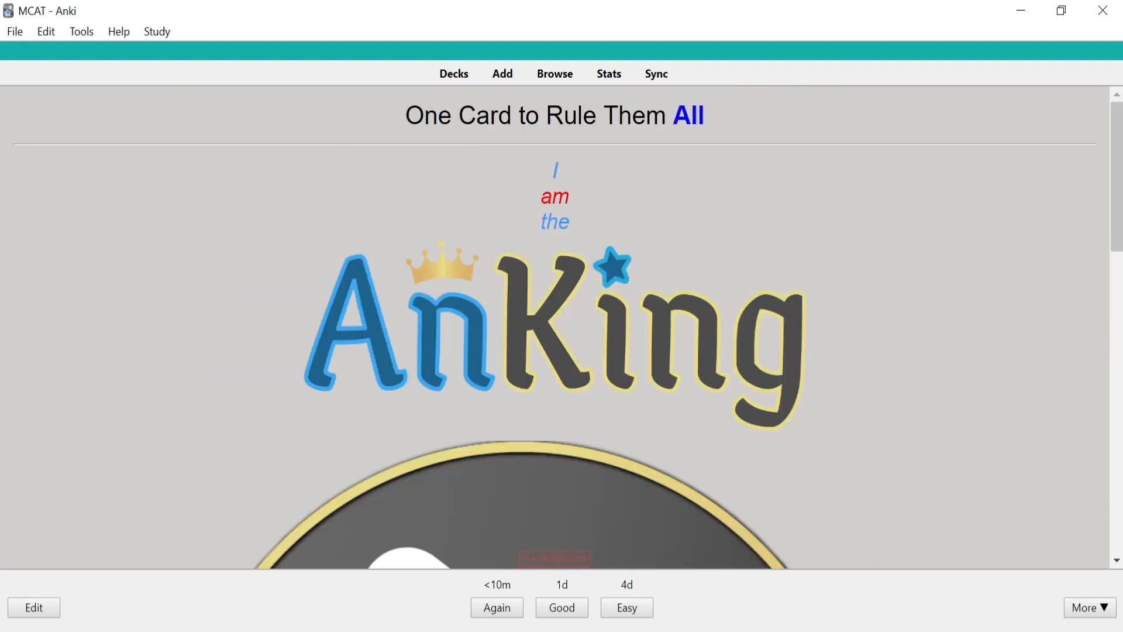
pyautogui.click(454, 74)
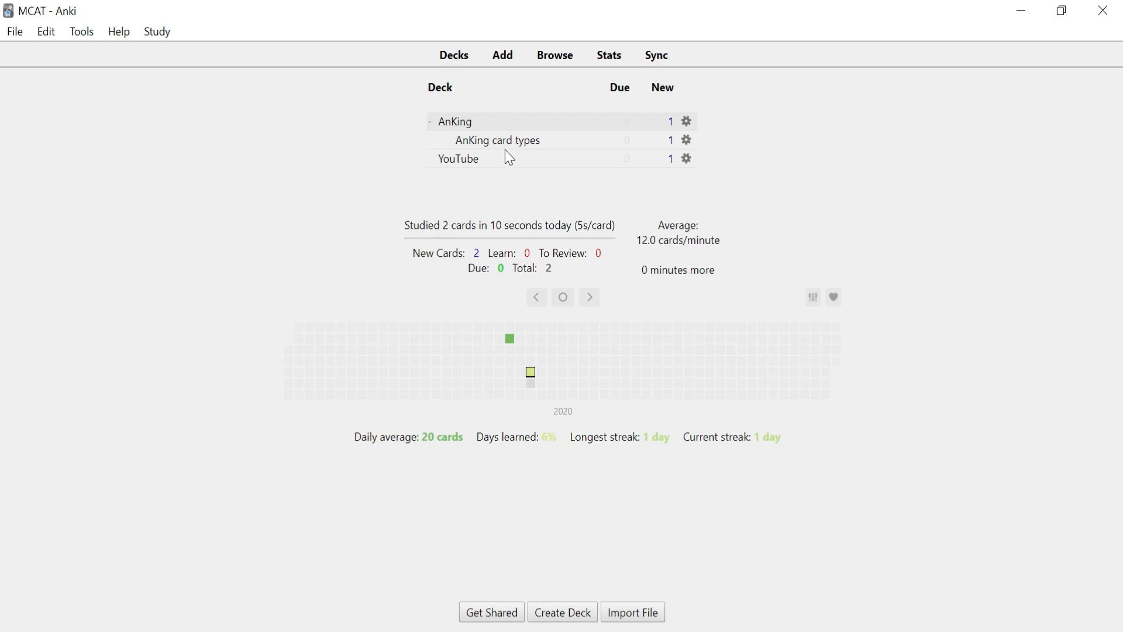
# Open the YouTube deck and start a new note using the Cloze-AnKingMaster note type
pyautogui.click(456, 159)
pyautogui.click(507, 76)
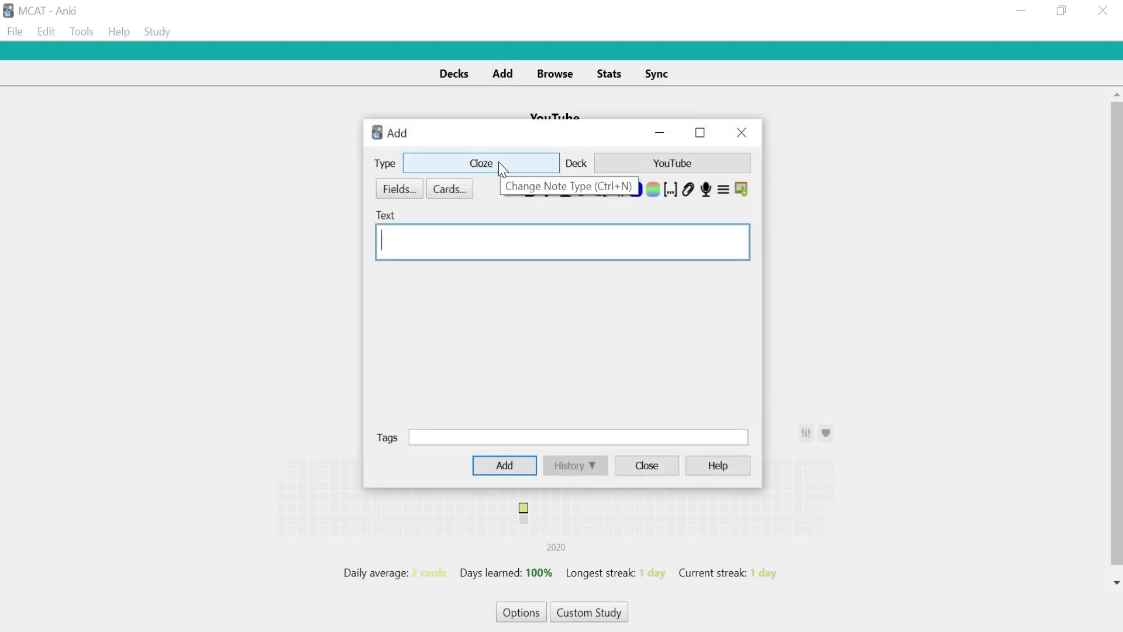
pyautogui.click(499, 163)
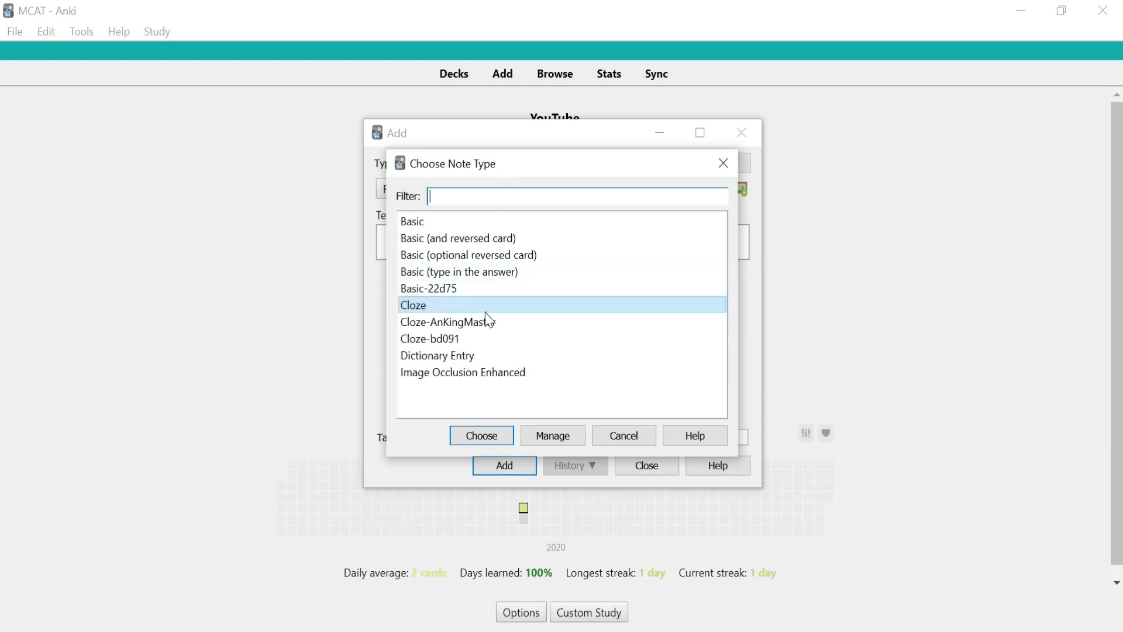
pyautogui.click(484, 323)
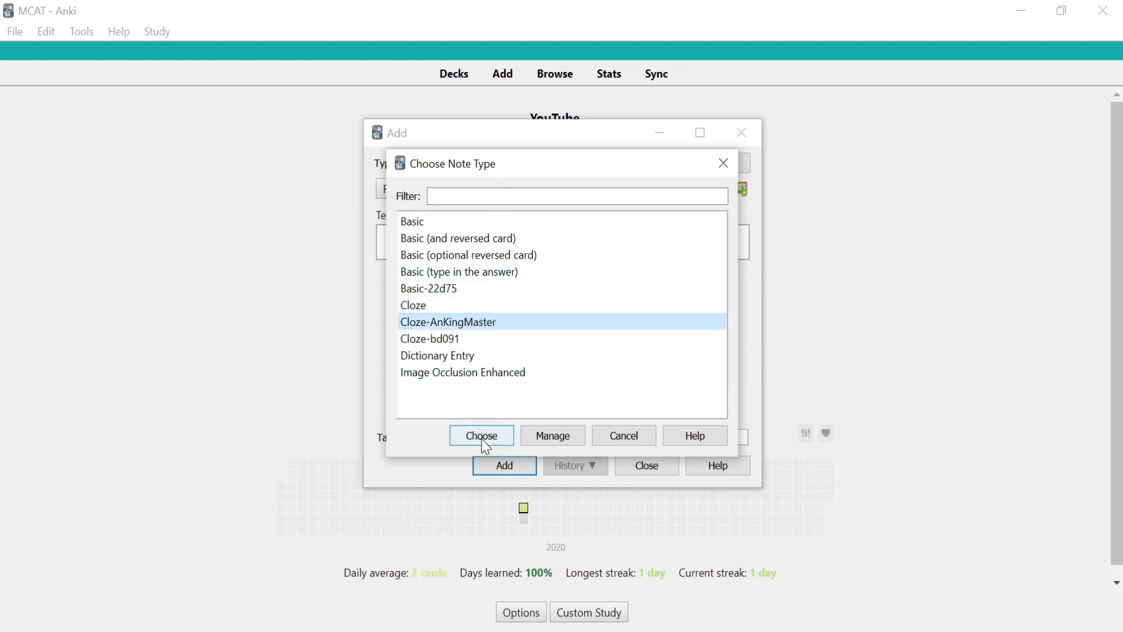
pyautogui.click(482, 436)
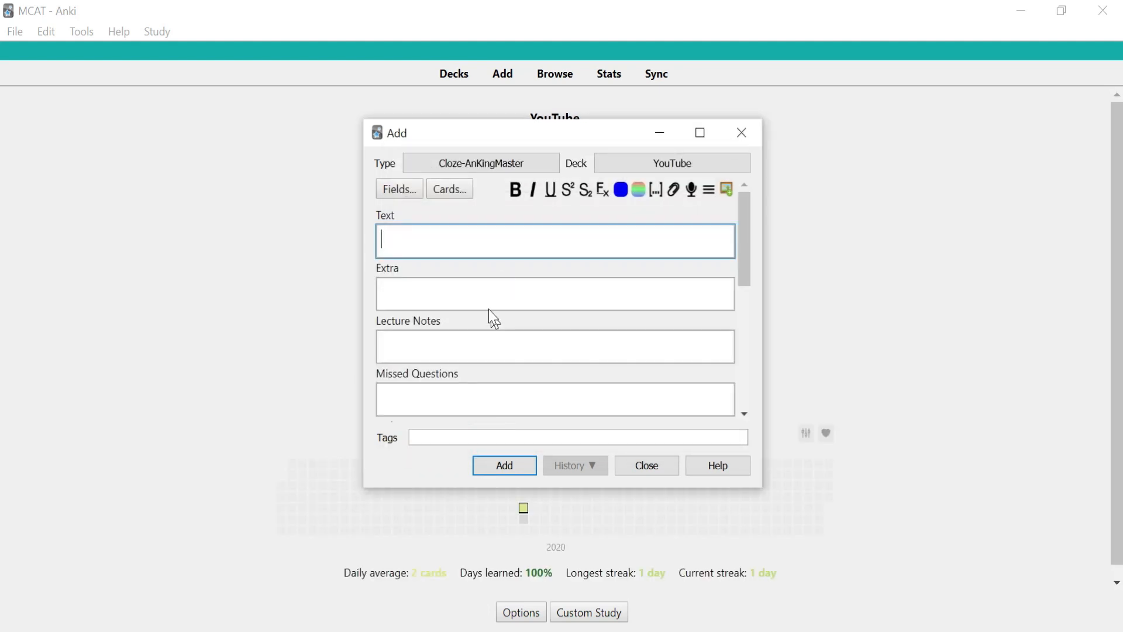
# Look through the new note type's fields, from Extra and Lecture Notes down past Pathoma and First Aid
pyautogui.click(475, 296)
pyautogui.click(464, 349)
pyautogui.scroll(-3, 464, 349)
pyautogui.click(434, 271)
pyautogui.click(434, 231)
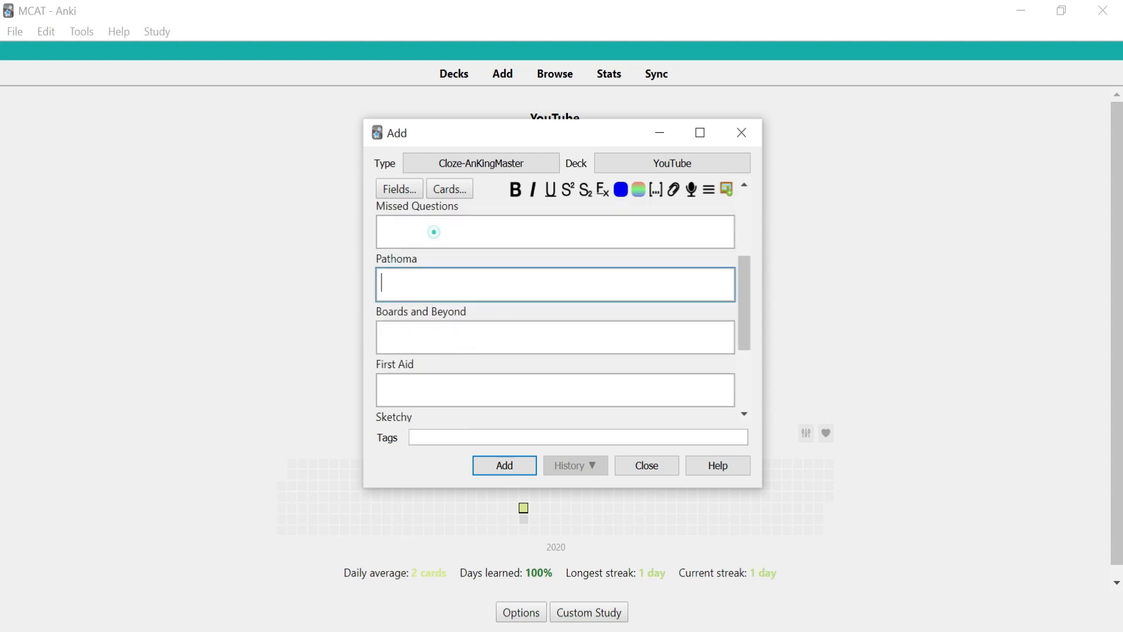
pyautogui.scroll(-3, 445, 263)
pyautogui.scroll(5, 487, 396)
pyautogui.click(487, 398)
# Enter a Text sentence about joining the creator's facebook group, making the creator's handle cloze c1 and "facebook" cloze c2
pyautogui.click(456, 244)
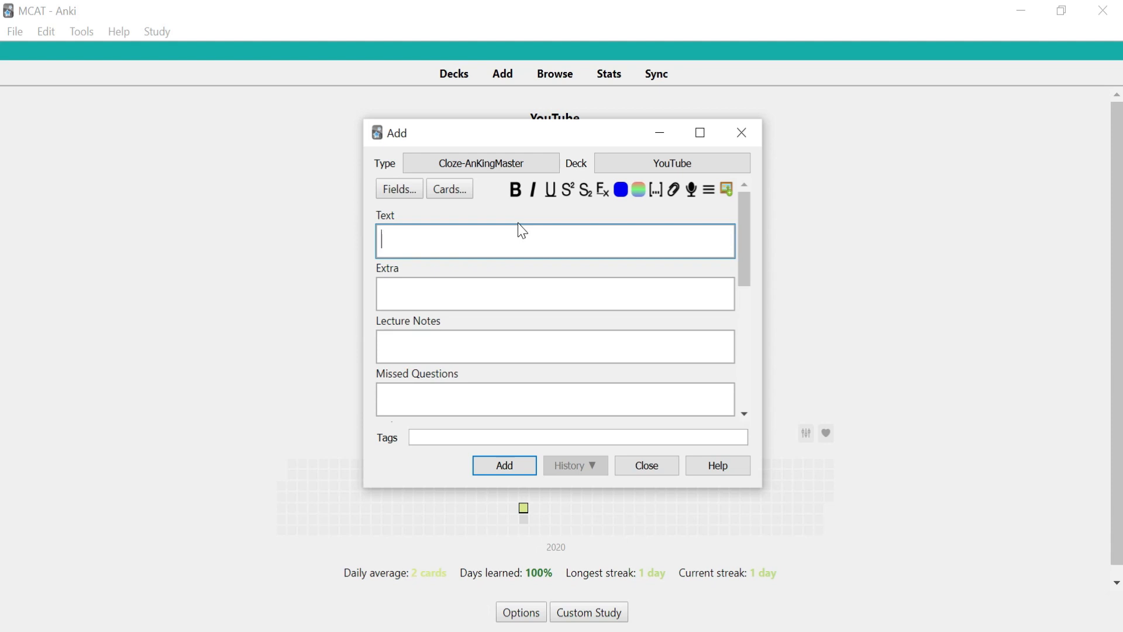
pyautogui.write('join austinnguyenmed')
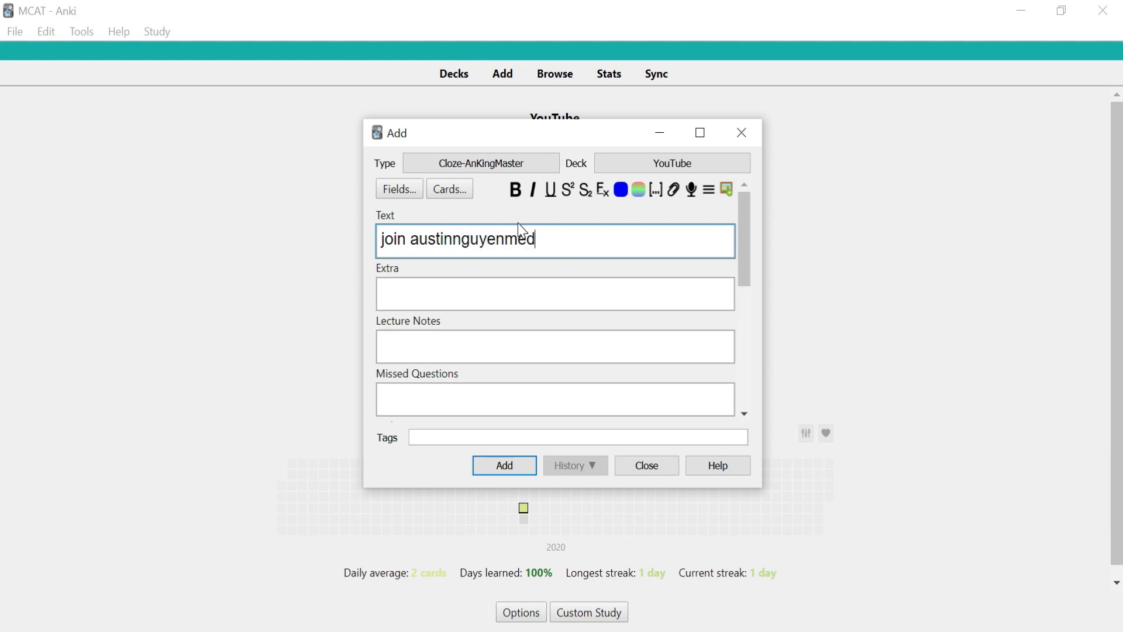
pyautogui.write("'s facebook group")
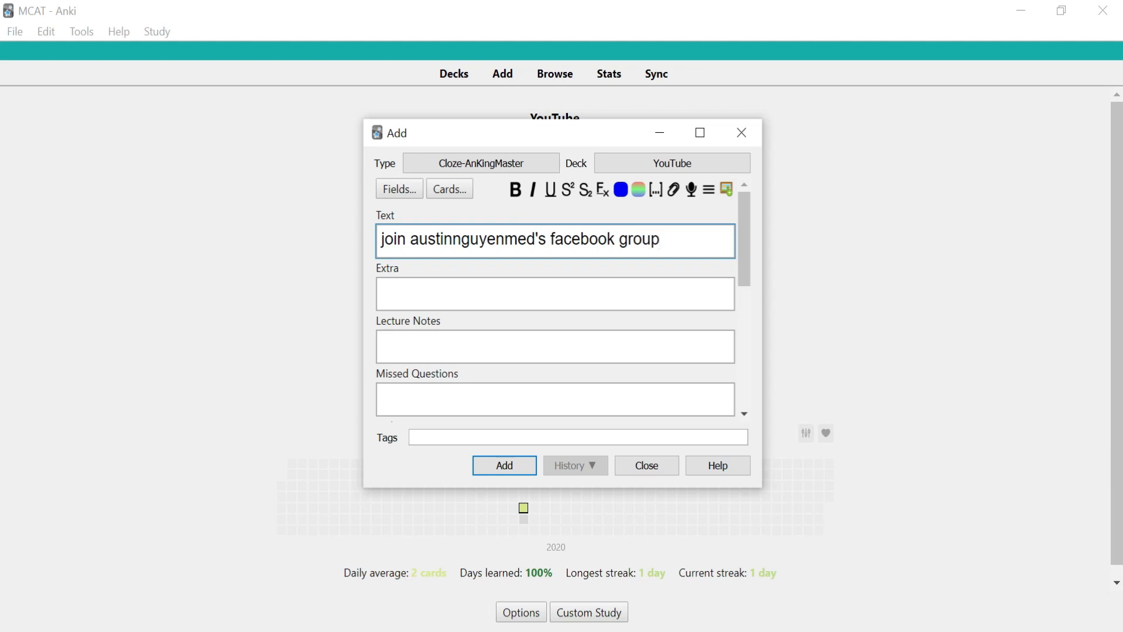
pyautogui.doubleClick(465, 239)
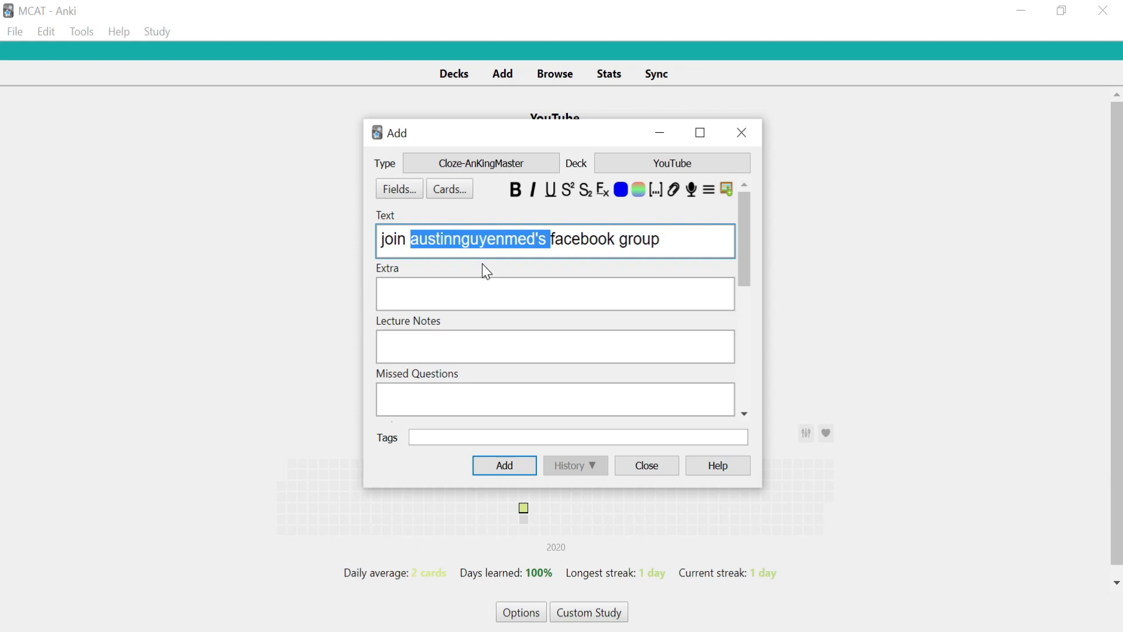
pyautogui.hotkey('ctrl', 'shift', 'c')
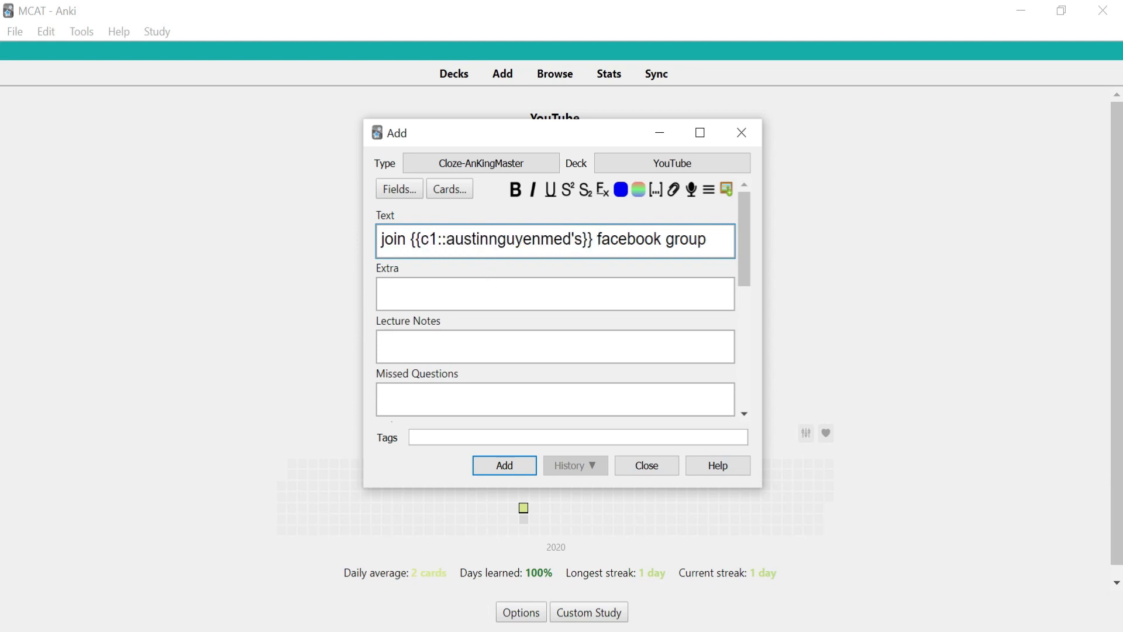
pyautogui.doubleClick(629, 239)
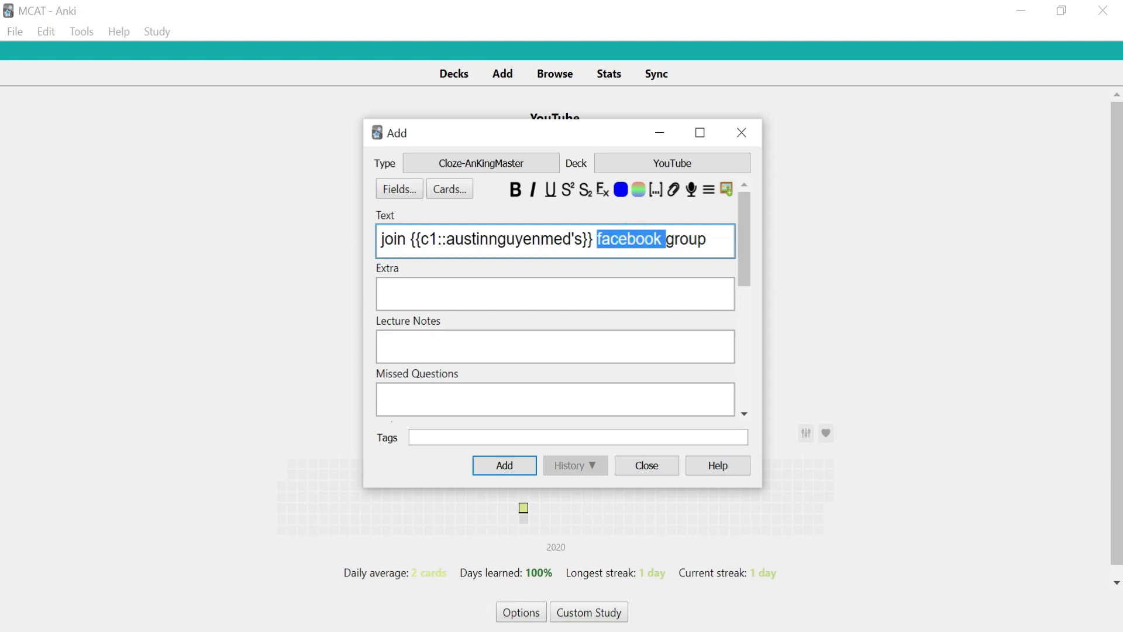
pyautogui.hotkey('ctrl', 'shift', 'c')
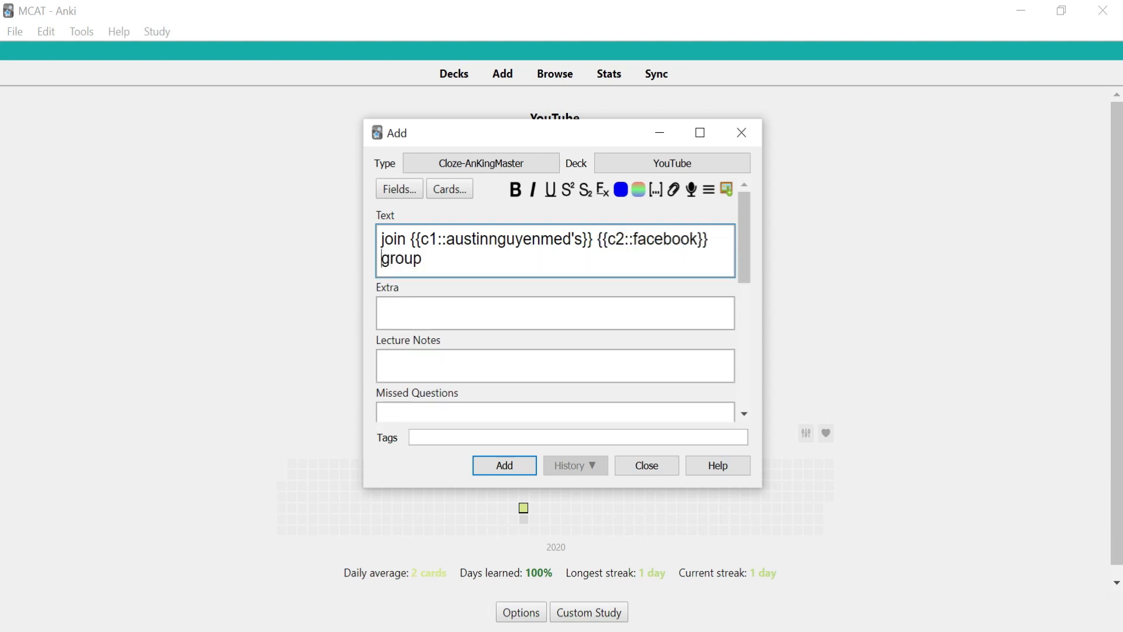
# Fill the Extra field with "there is over 450 members!", add the note and finish adding cards
pyautogui.click(435, 306)
pyautogui.click(448, 375)
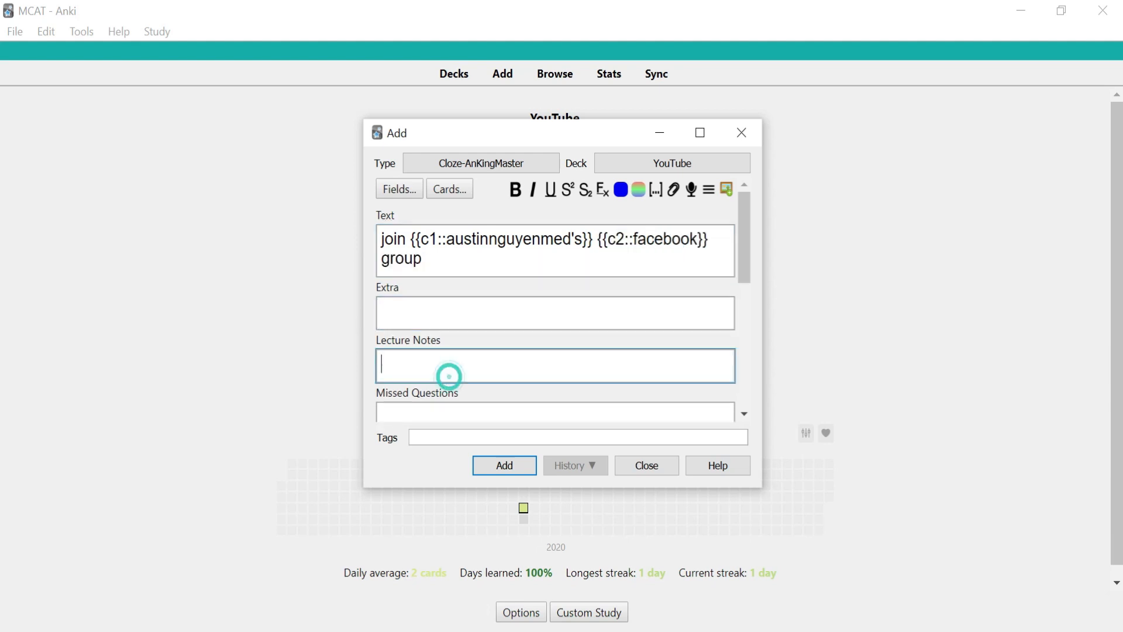
pyautogui.click(441, 315)
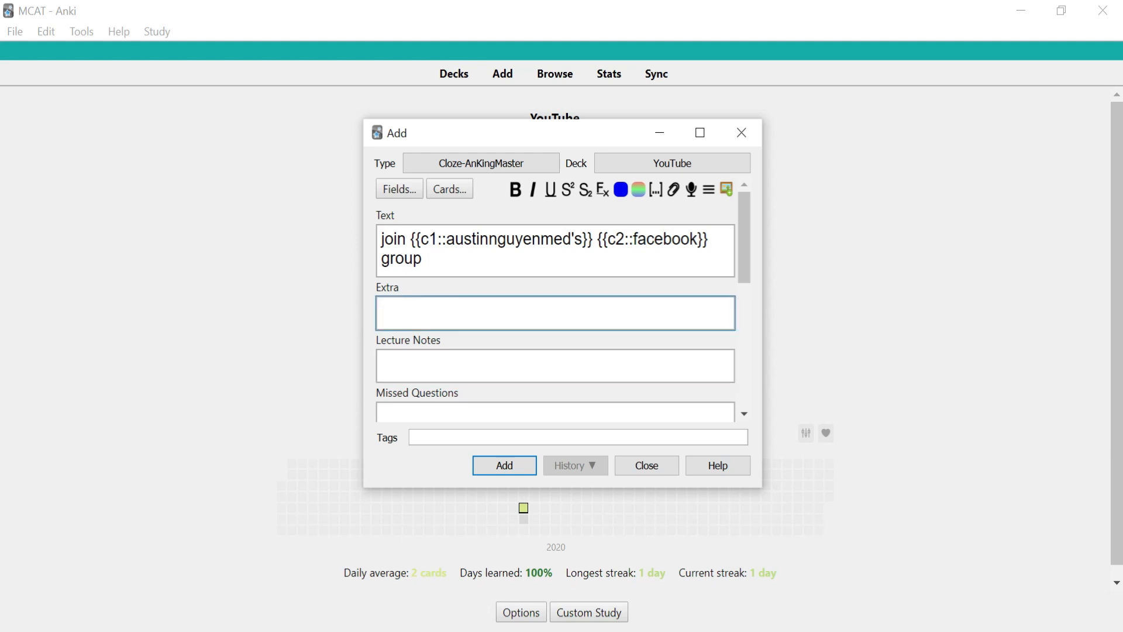
pyautogui.write('there is ov')
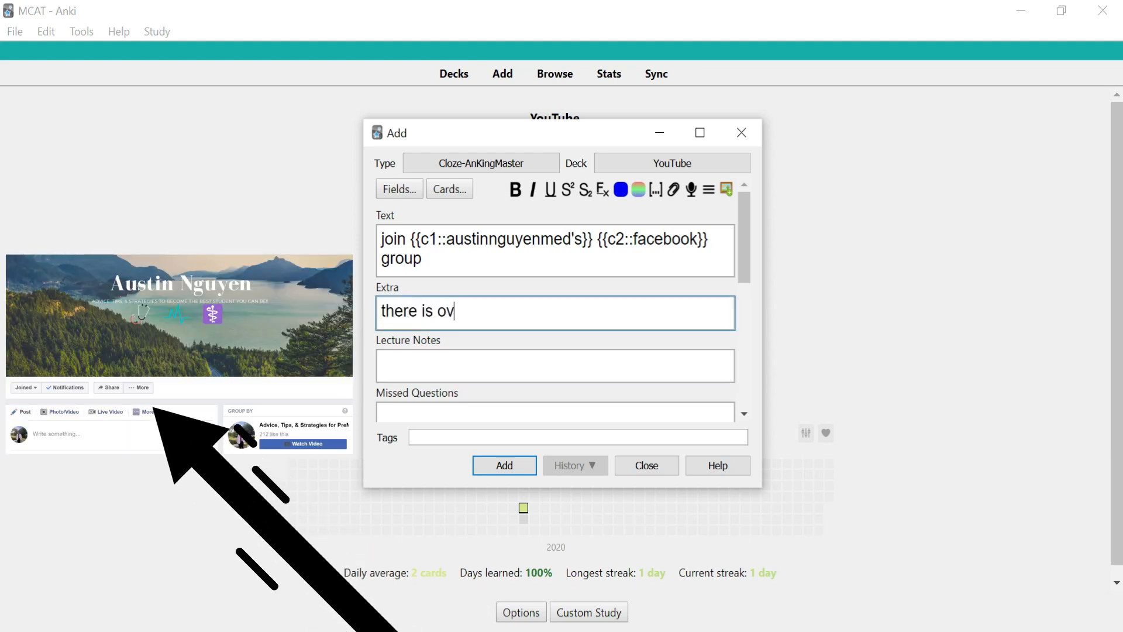
pyautogui.write('er 450 m')
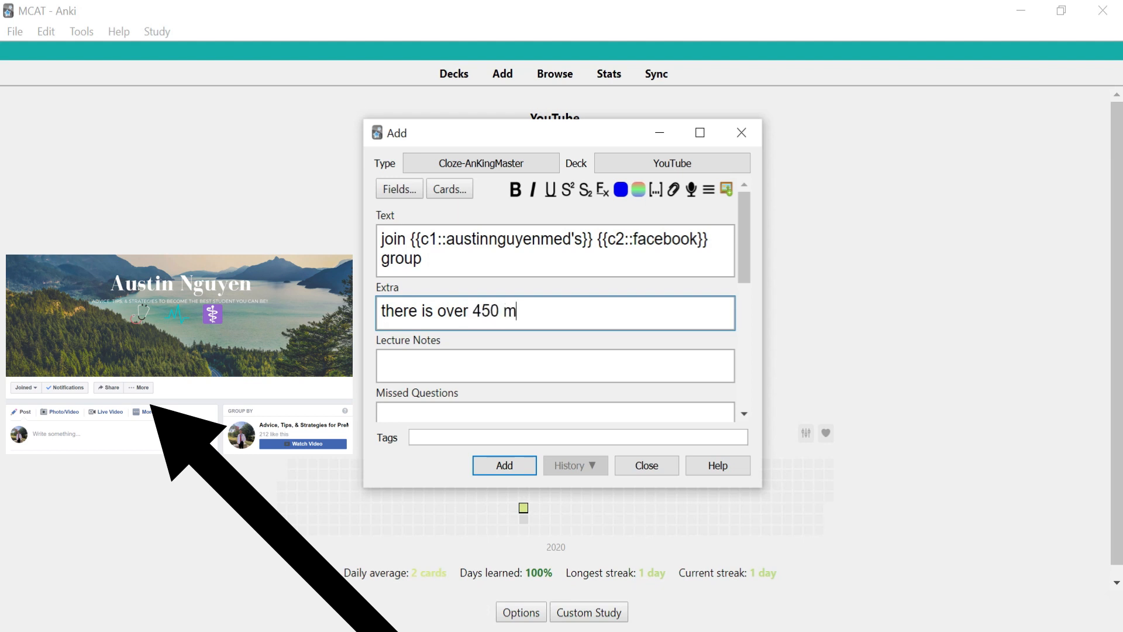
pyautogui.write('embers!')
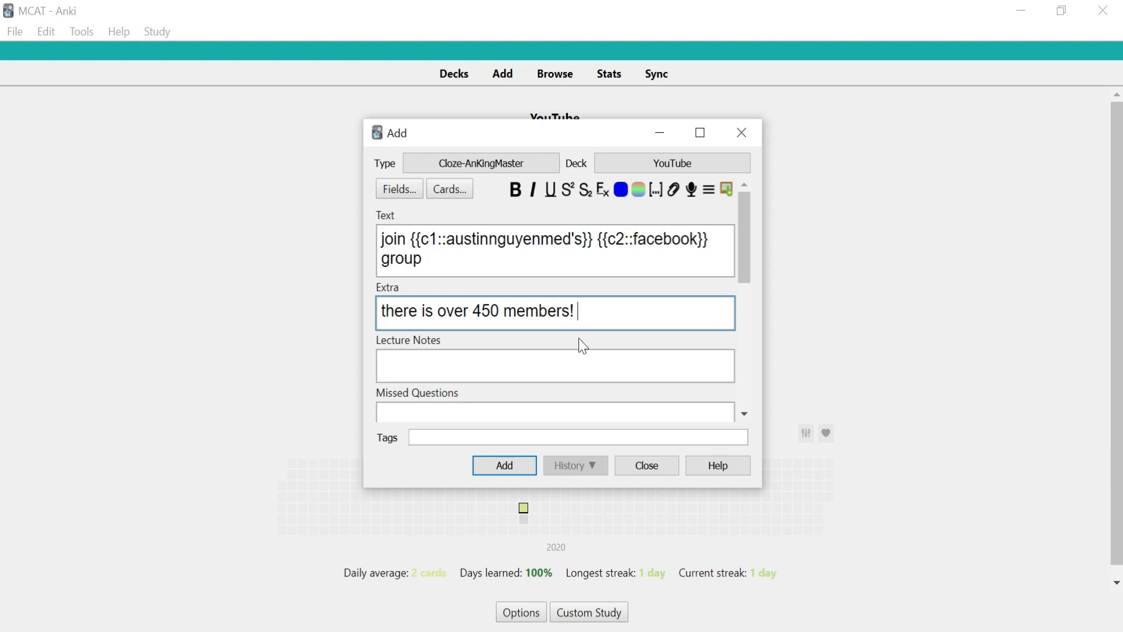
pyautogui.click(522, 470)
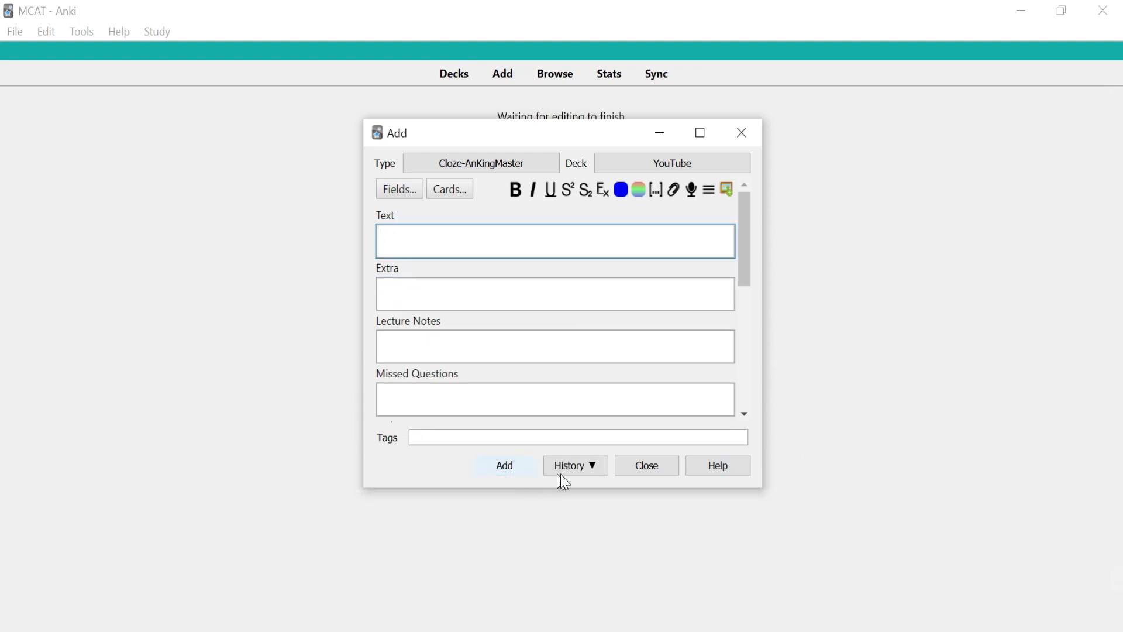
pyautogui.click(628, 471)
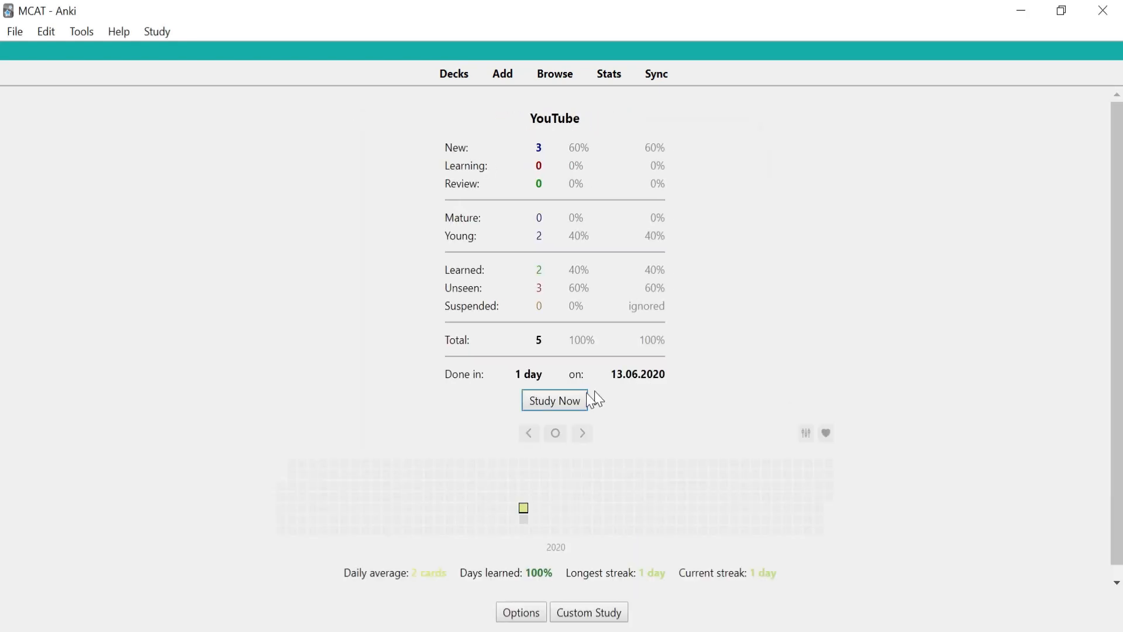
# Start studying the YouTube deck, reveal the card with the "subscribe" cloze and rate it Good
pyautogui.click(555, 405)
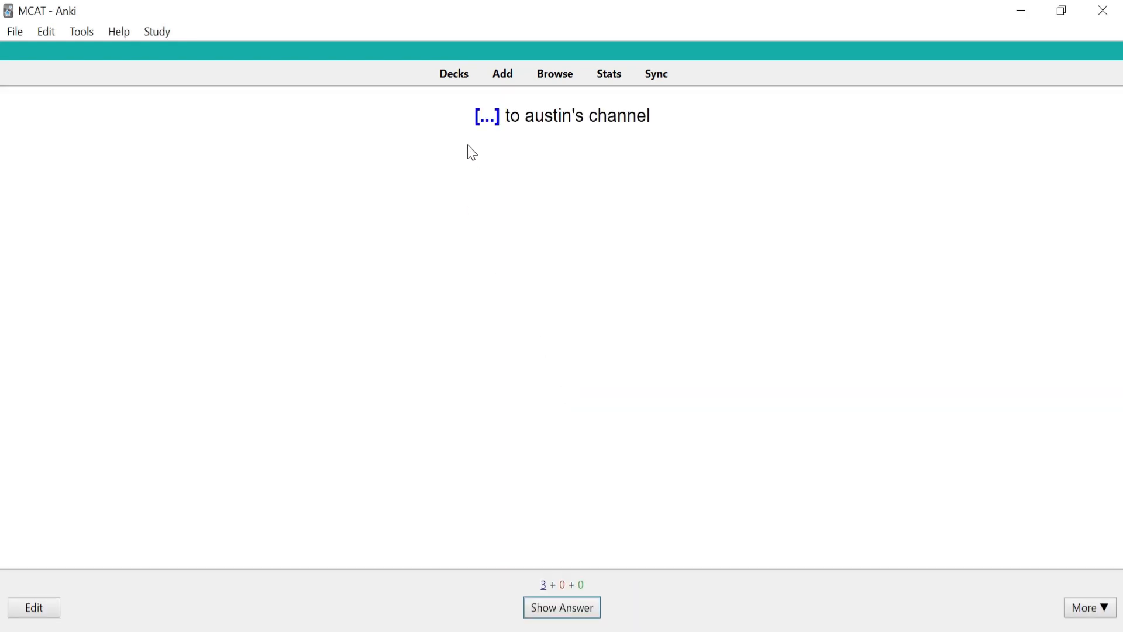
pyautogui.press('space')
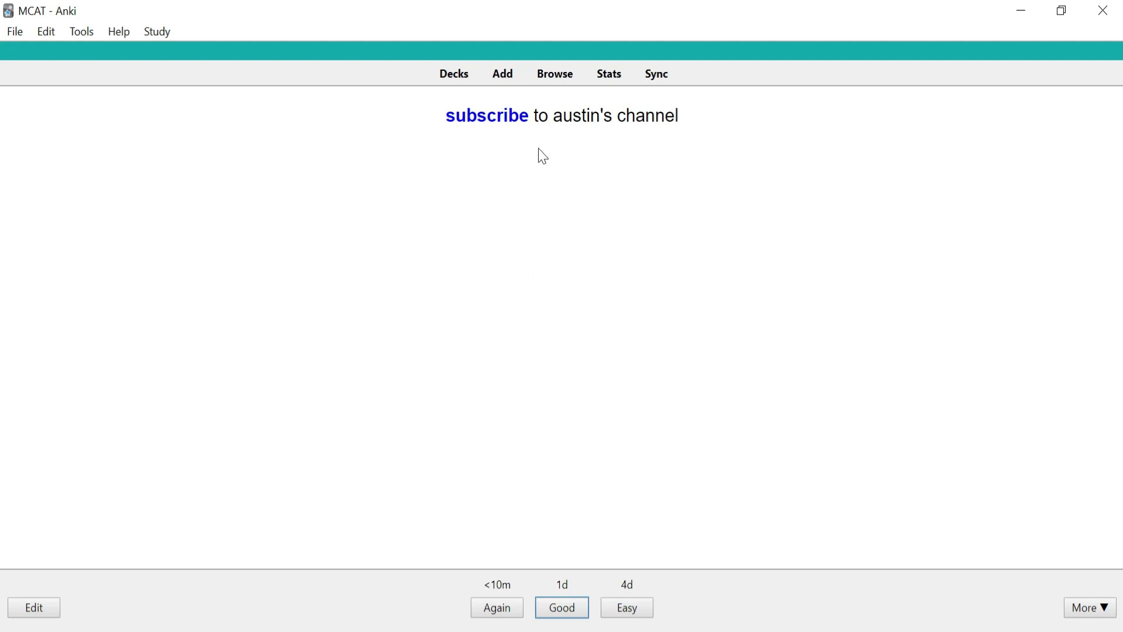
pyautogui.press('space')
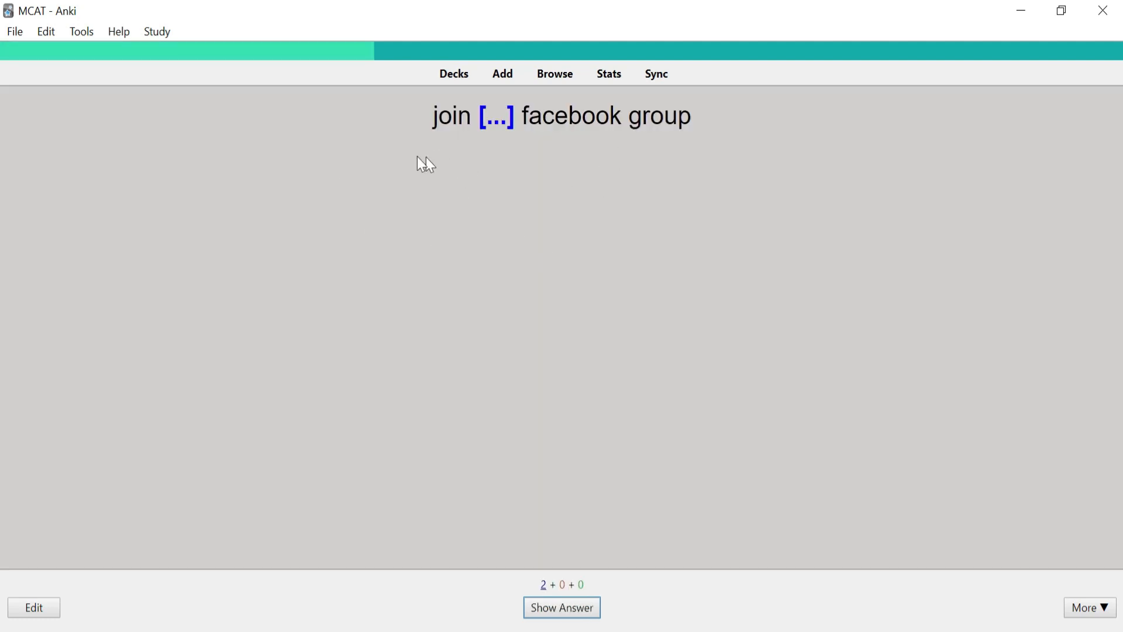
# Reveal the creator's handle cloze, append "great help! or anything else haha" to its extra text, and rate the card Good
pyautogui.press('space')
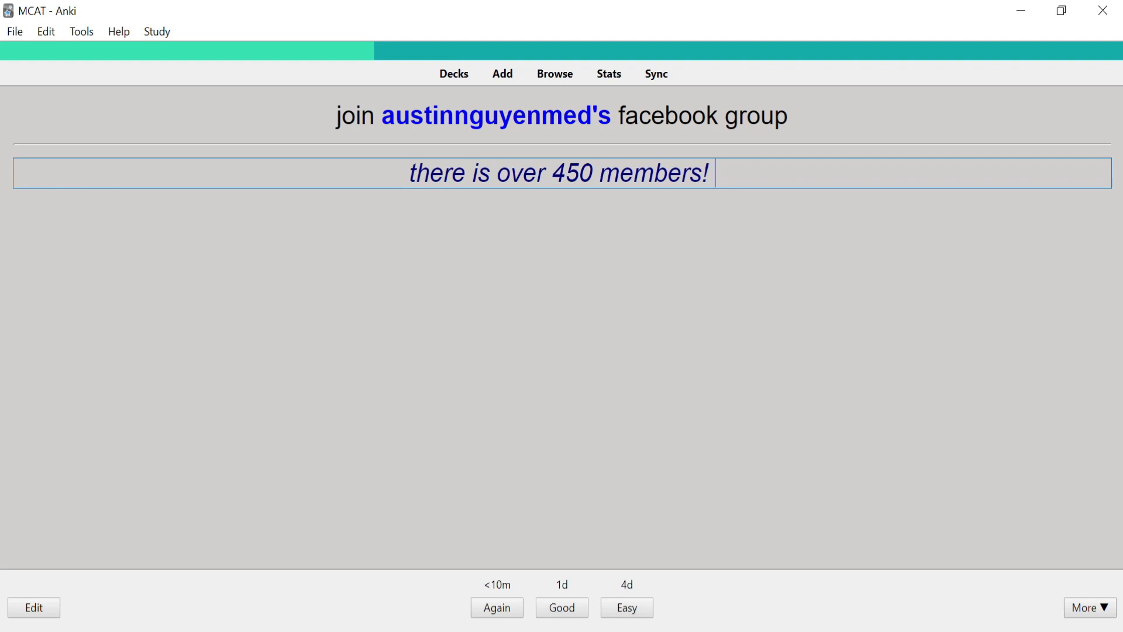
pyautogui.write('great hel')
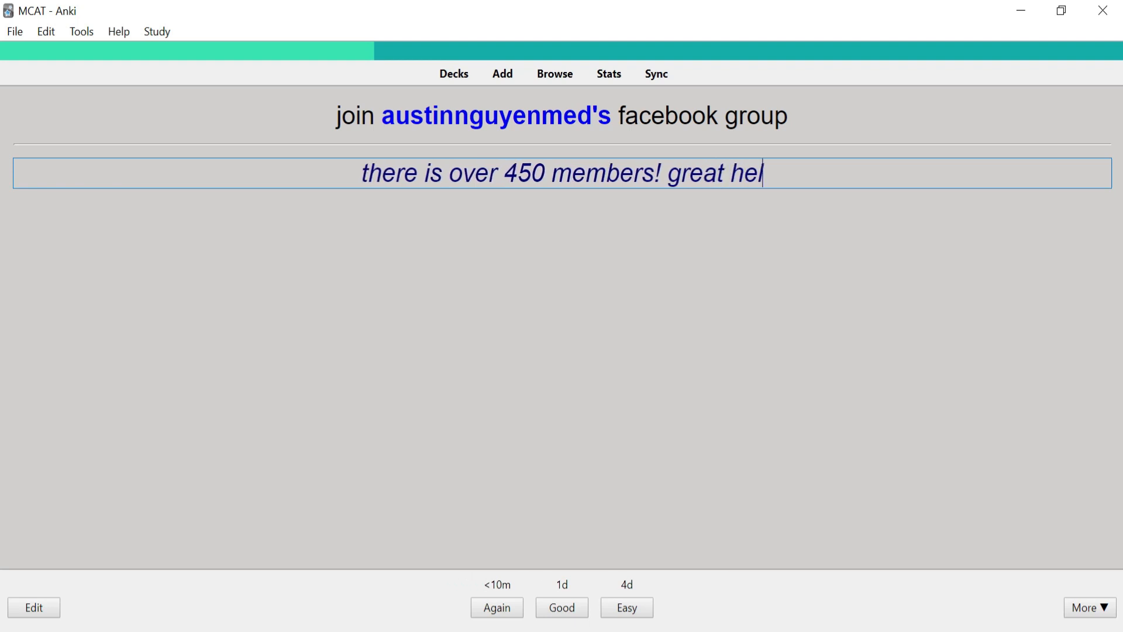
pyautogui.write('p! or any')
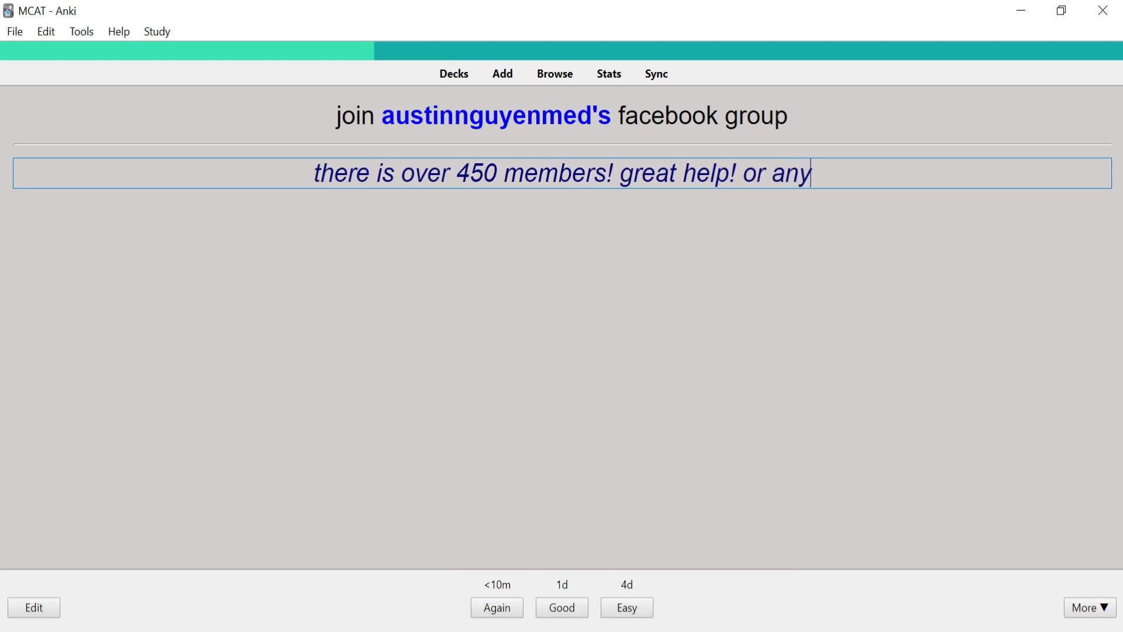
pyautogui.write('thing else haha')
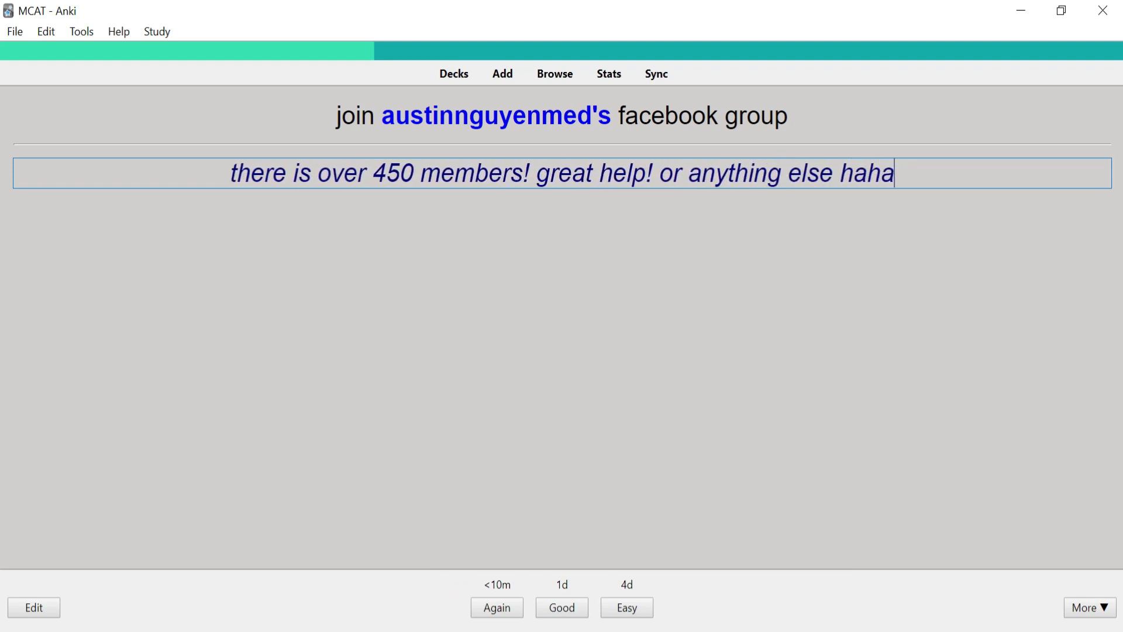
pyautogui.click(689, 256)
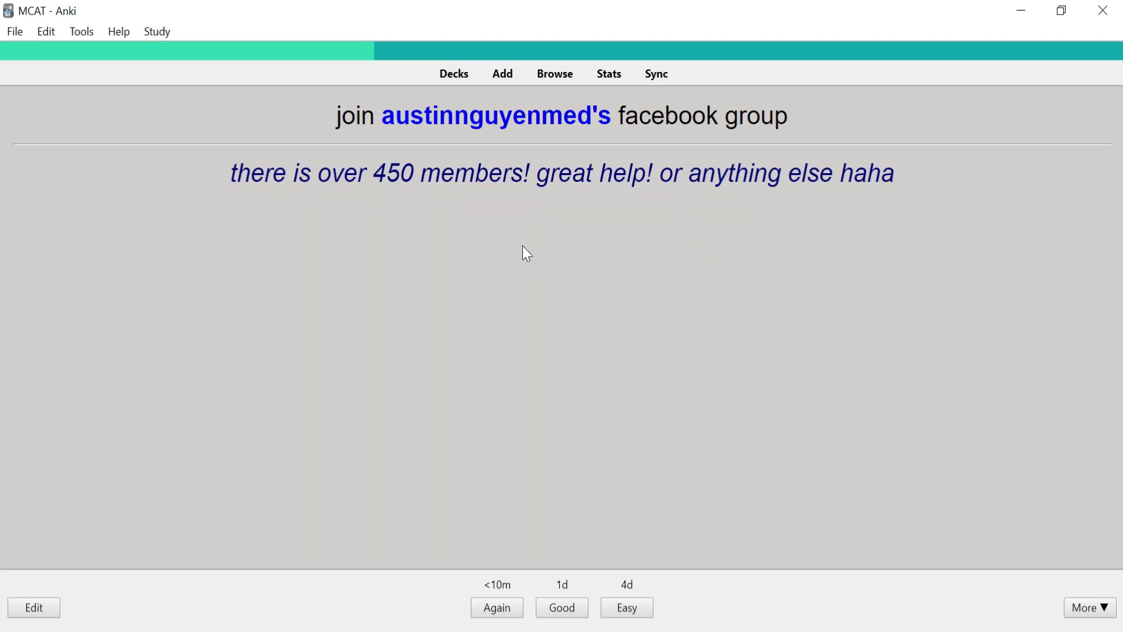
pyautogui.press('space')
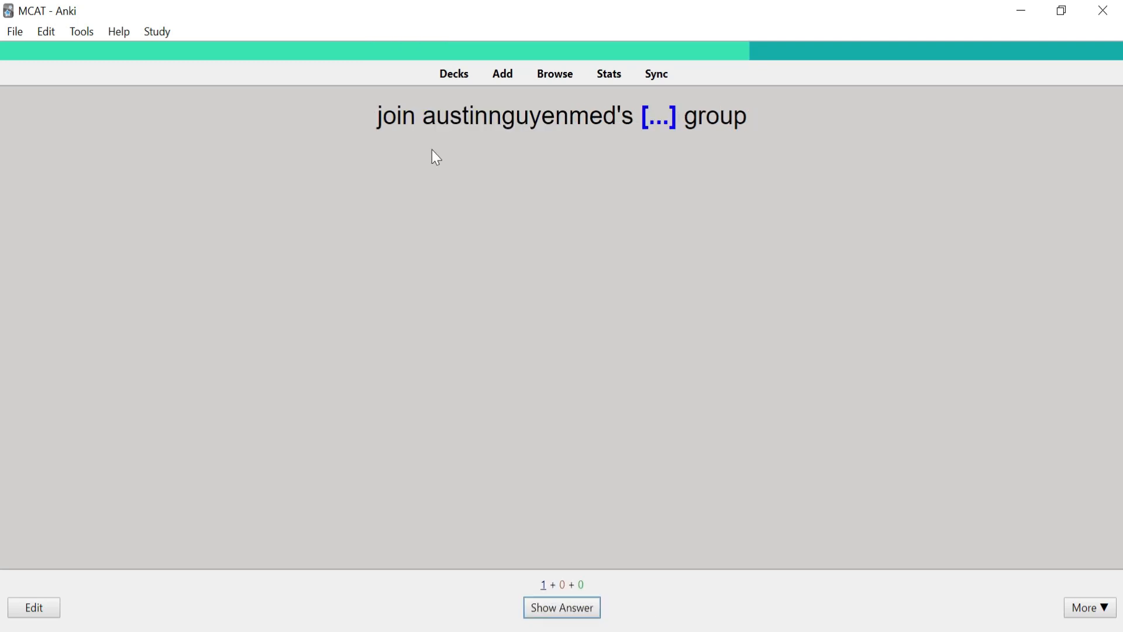
# Reveal the "facebook" cloze card and add a second line, "Link is in the description!", to its extra text
pyautogui.press('space')
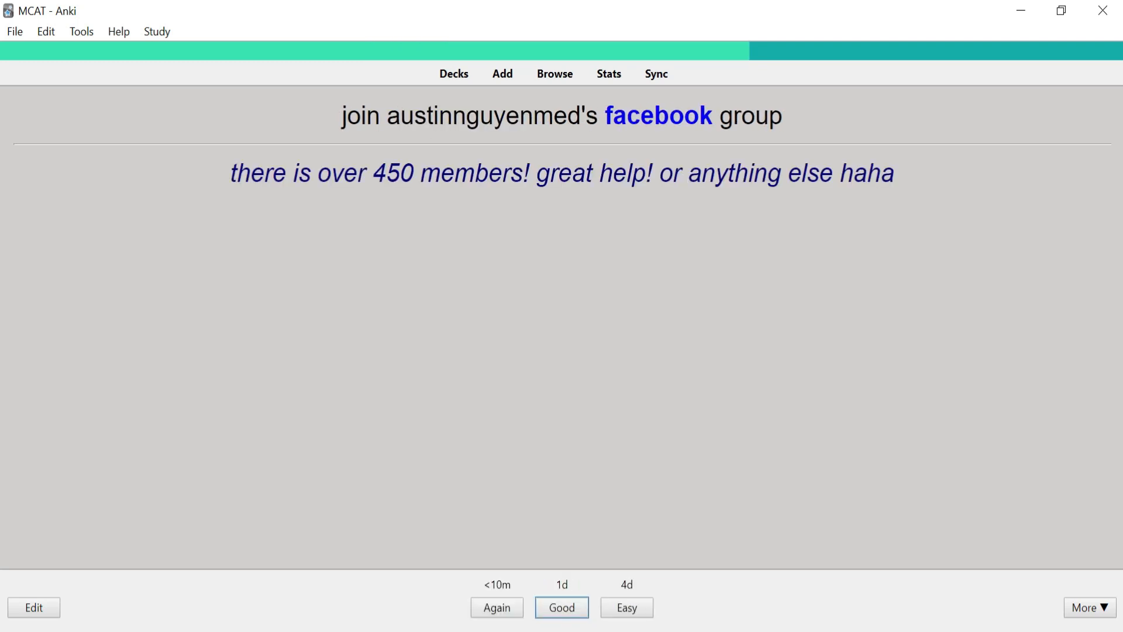
pyautogui.click(895, 174)
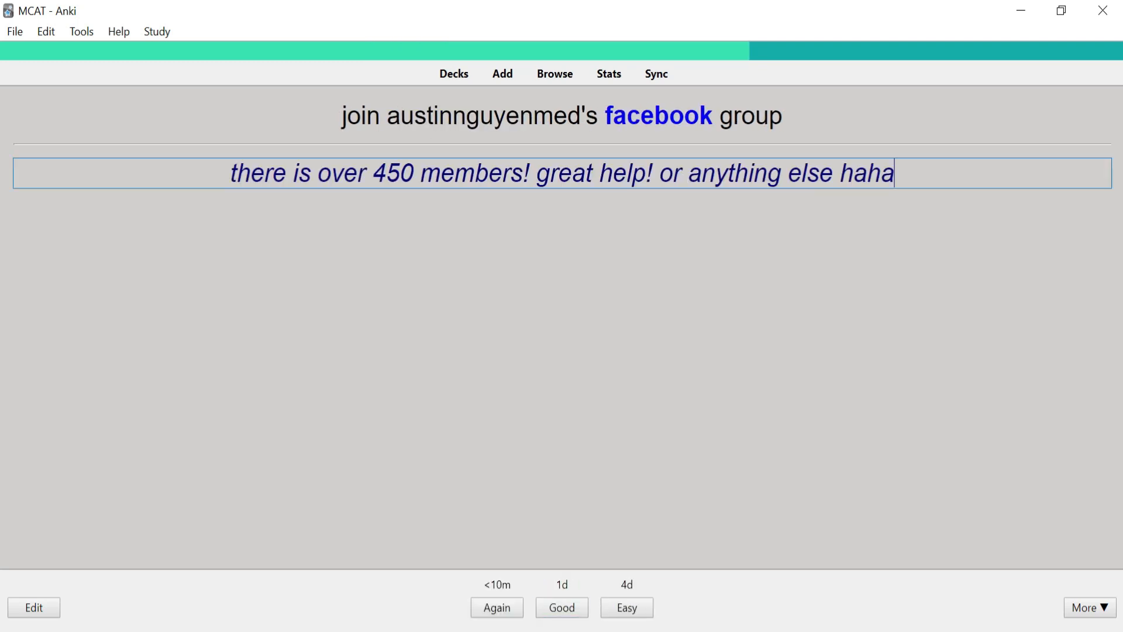
pyautogui.press('Return')
pyautogui.write('Link is in the d')
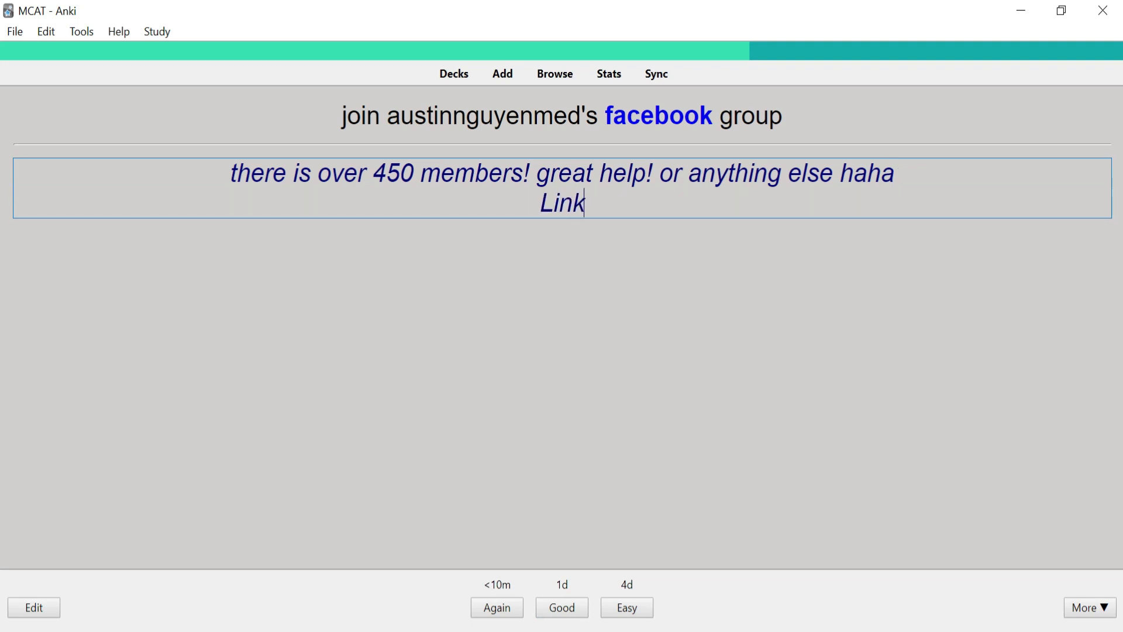
pyautogui.write('escription!')
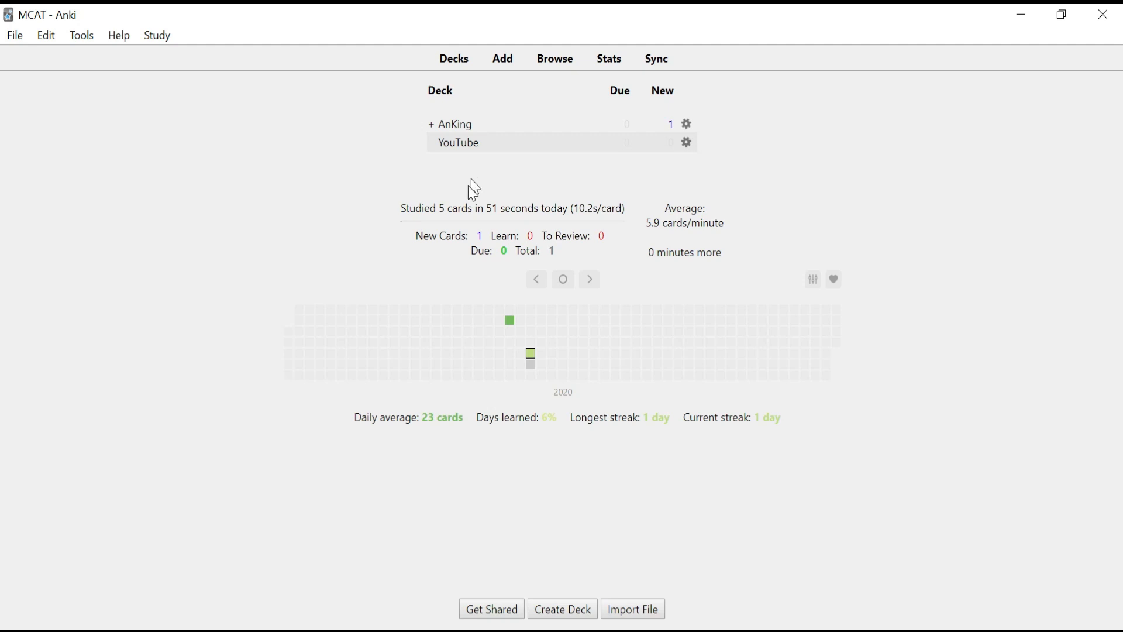
# Open the YouTube deck and start a new note with the Image Occlusion Enhanced note type
pyautogui.click(453, 154)
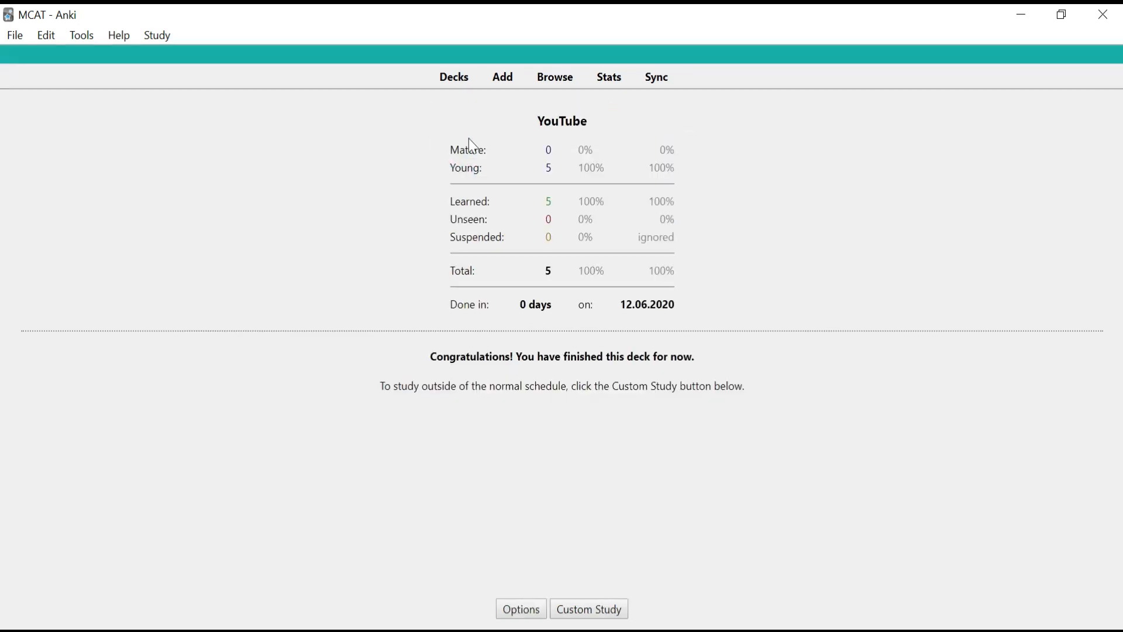
pyautogui.click(503, 78)
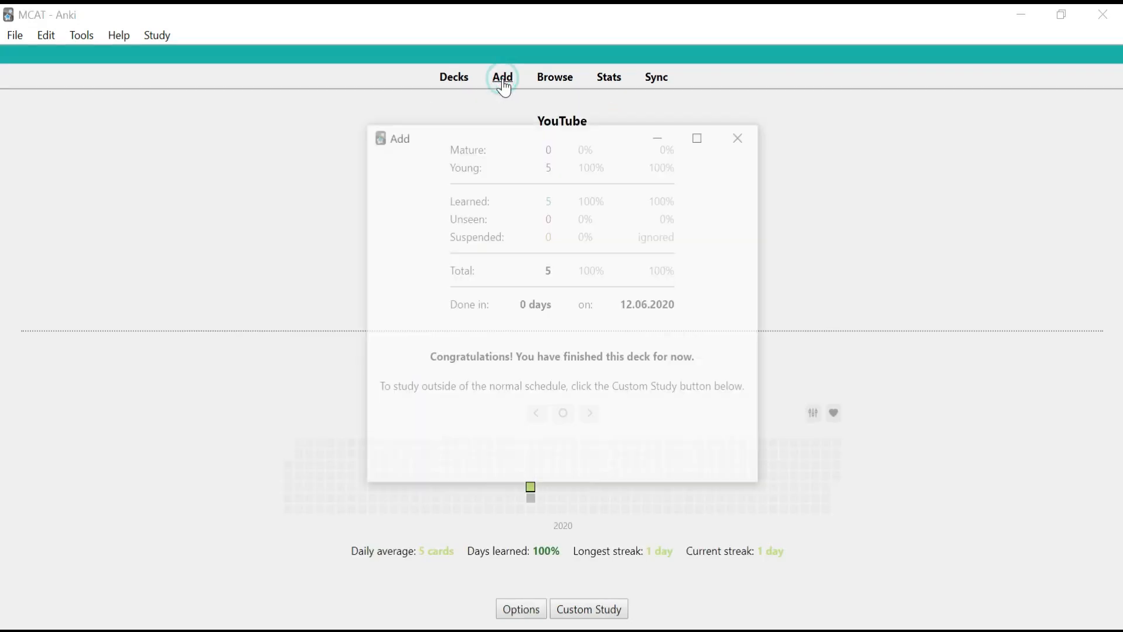
pyautogui.click(503, 166)
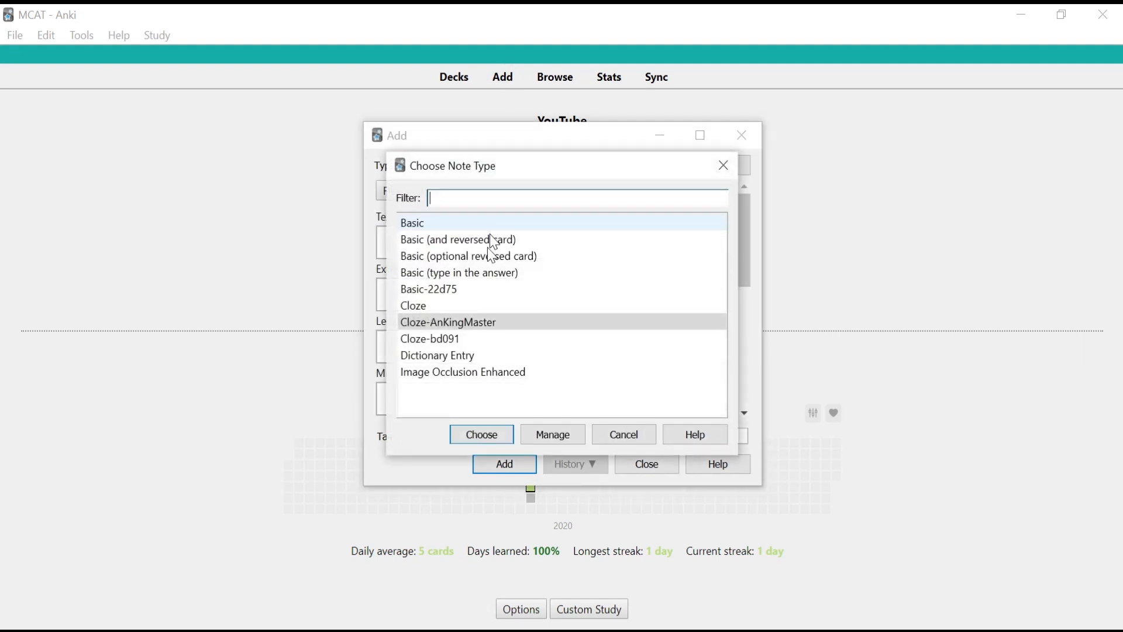
pyautogui.click(475, 372)
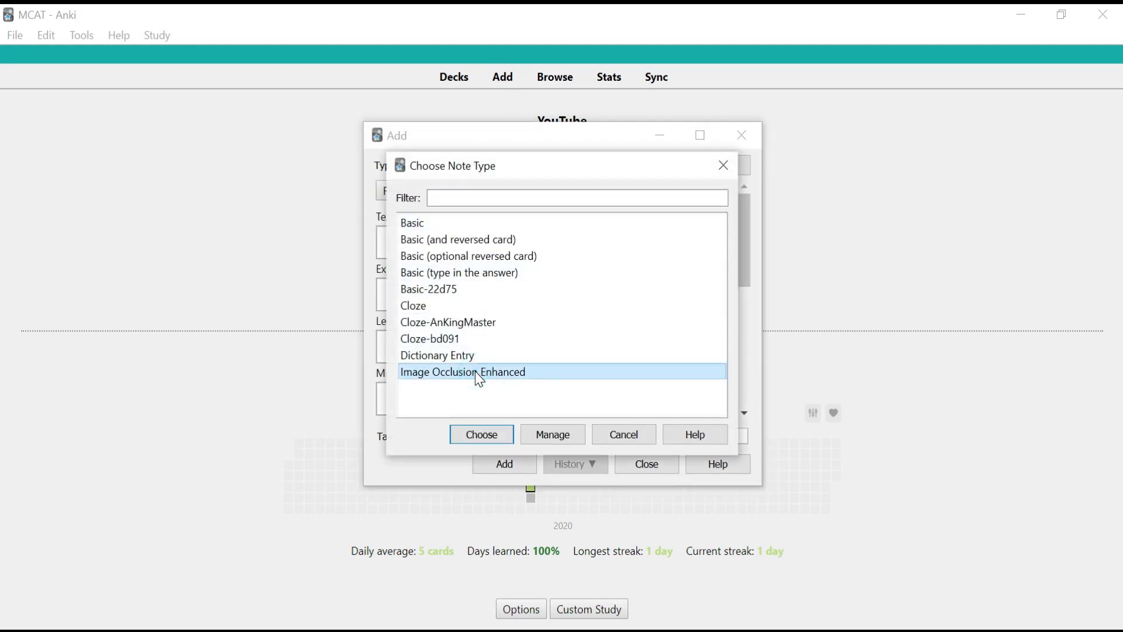
pyautogui.click(485, 433)
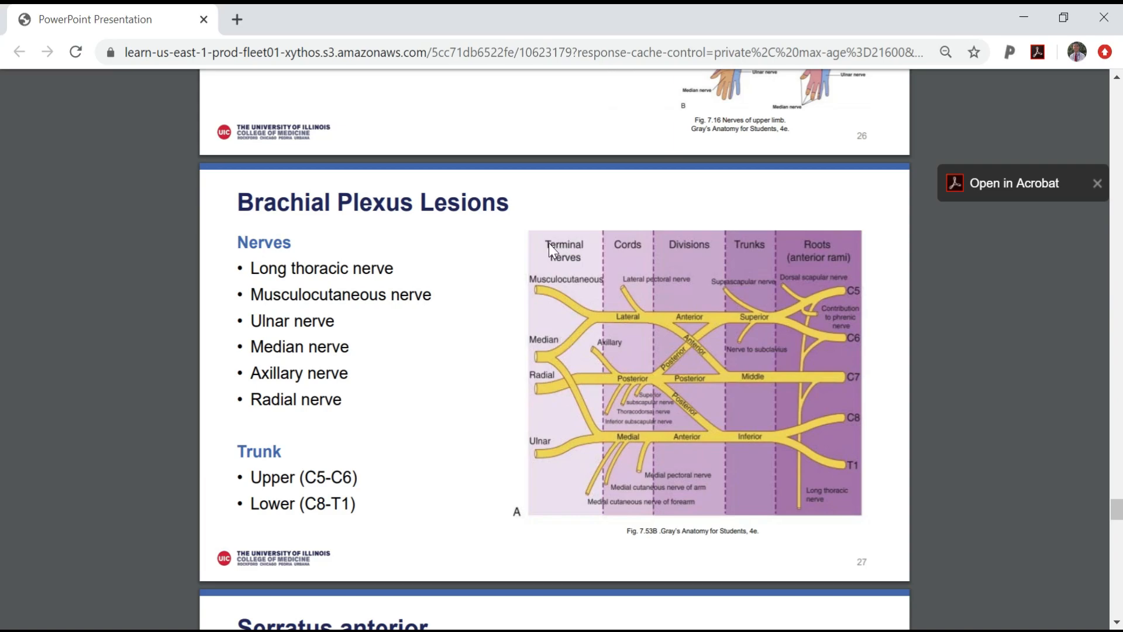
# Capture the diagram on the browser's Brachial Plexus Lesions slide and load it into Anki's image occlusion editor
pyautogui.press('super+shift+s')
pyautogui.moveTo(525, 230); pyautogui.dragTo(867, 516)
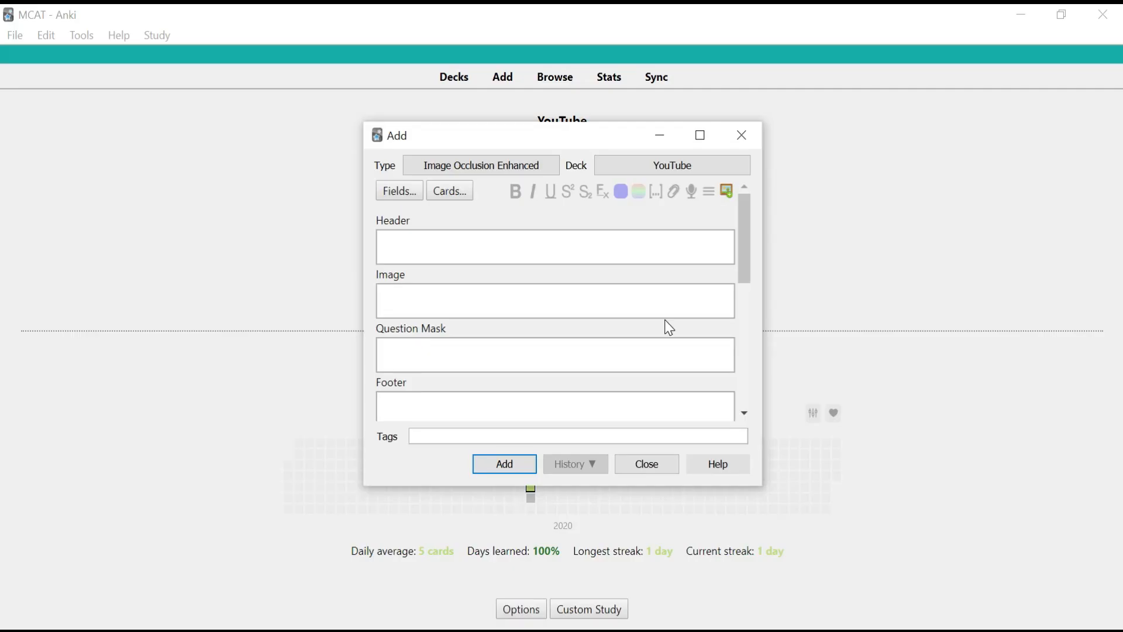
pyautogui.click(727, 193)
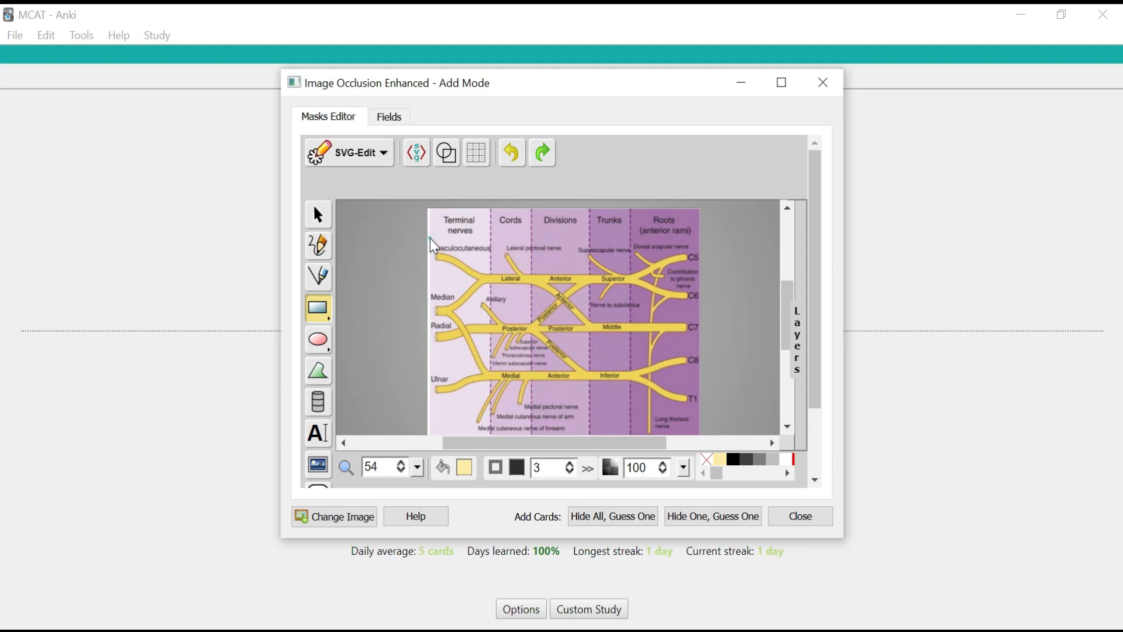
# Draw rectangular masks over the Musculocutaneous, Median, Radial and Ulnar labels in the terminal nerves column
pyautogui.moveTo(430, 239); pyautogui.dragTo(492, 253)
pyautogui.moveTo(427, 292)
pyautogui.mouseDown()
pyautogui.moveTo(467, 306)
pyautogui.moveTo(442, 328)
pyautogui.moveTo(459, 334)
pyautogui.mouseUp()
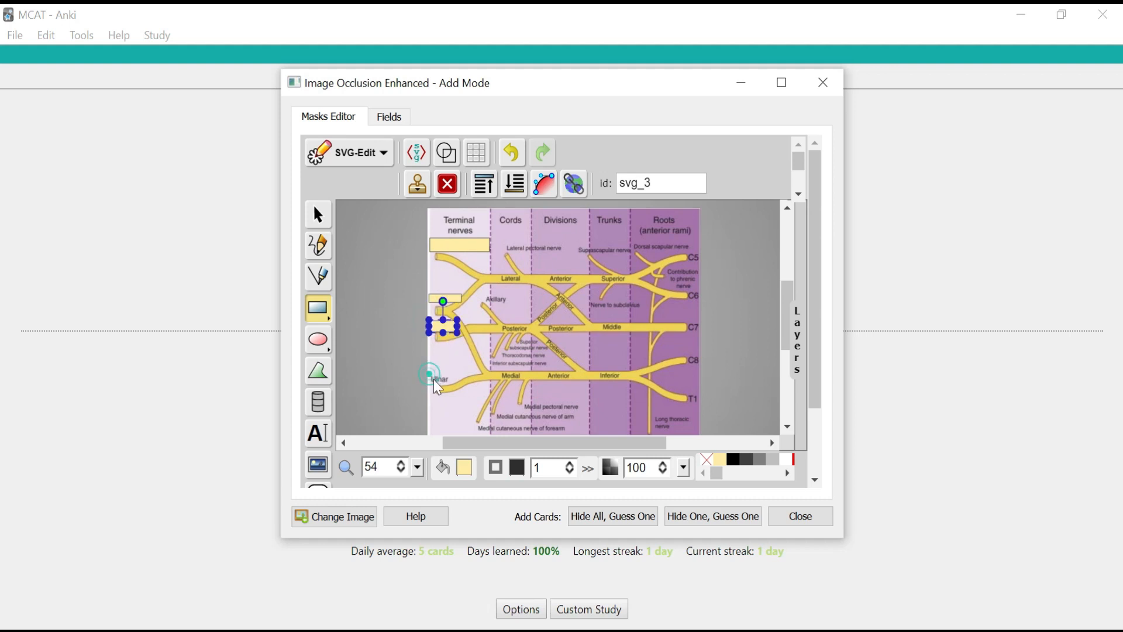
pyautogui.moveTo(430, 374); pyautogui.dragTo(457, 394)
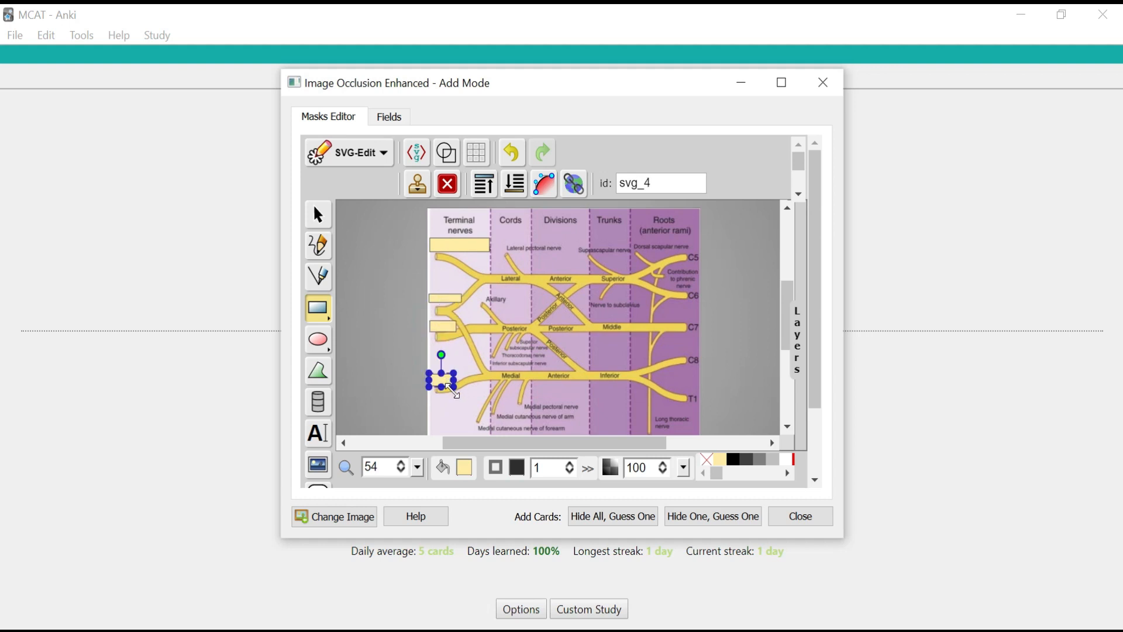
# Create the occlusion cards in Hide One, Guess One mode, and close the mask editor and the note window
pyautogui.click(689, 525)
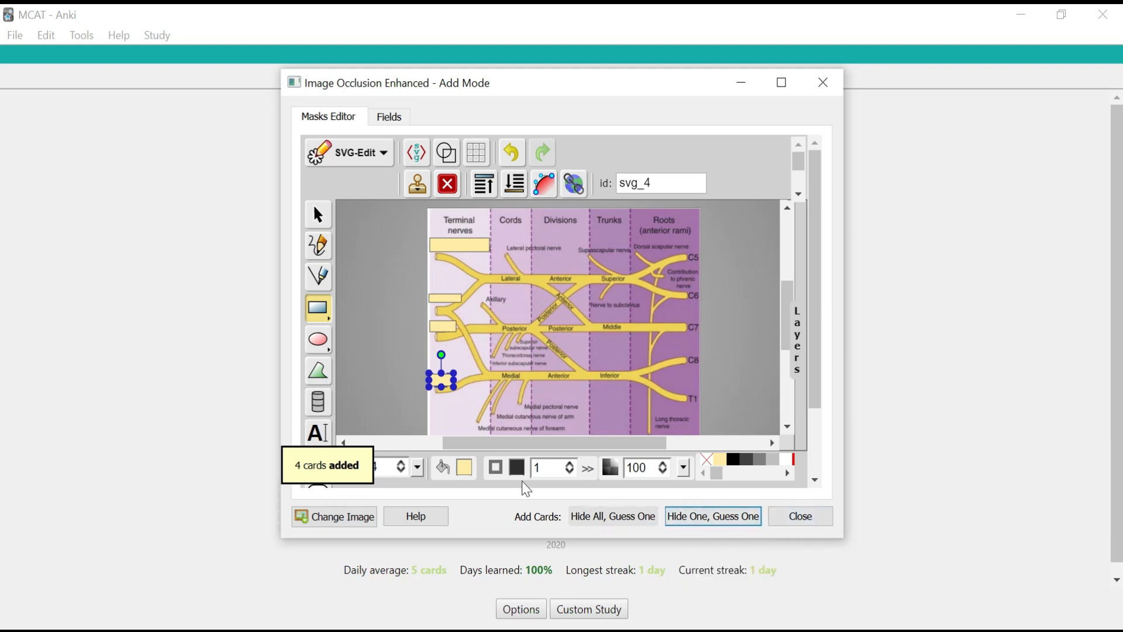
pyautogui.click(784, 515)
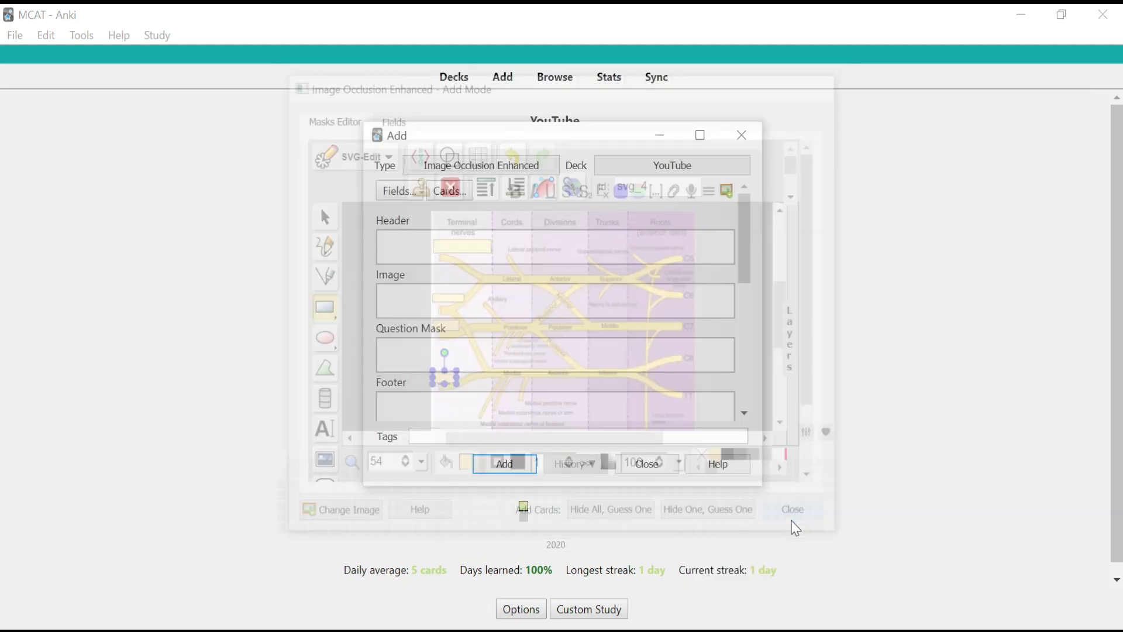
pyautogui.click(660, 468)
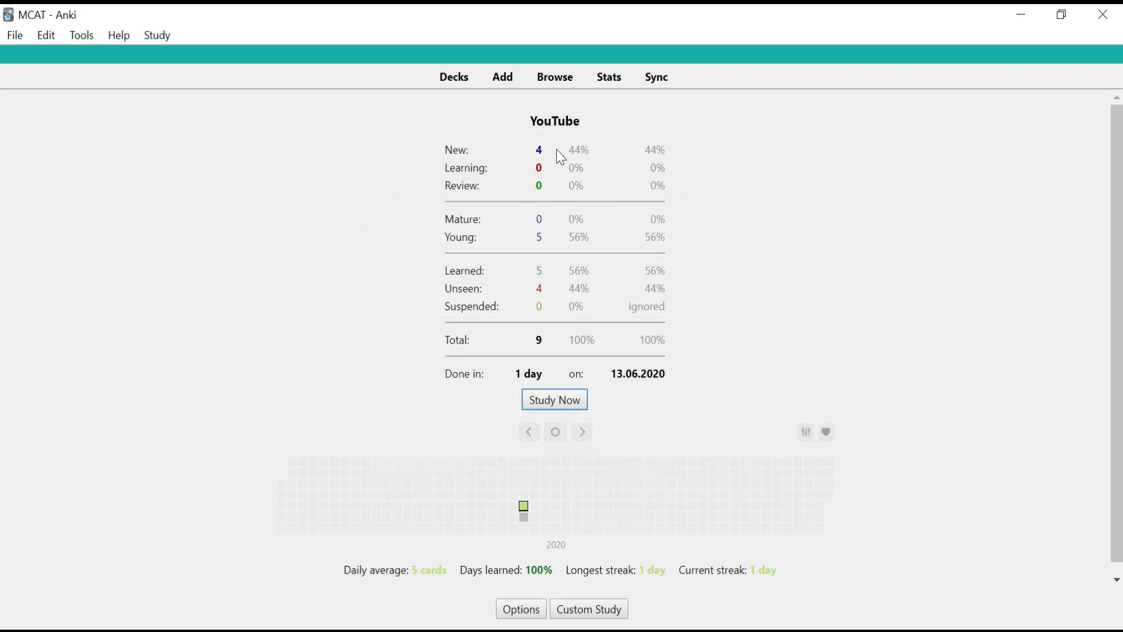
# Study the four brachial plexus occlusion cards in the YouTube deck, rating each Good, and return to the deck list
pyautogui.click(573, 403)
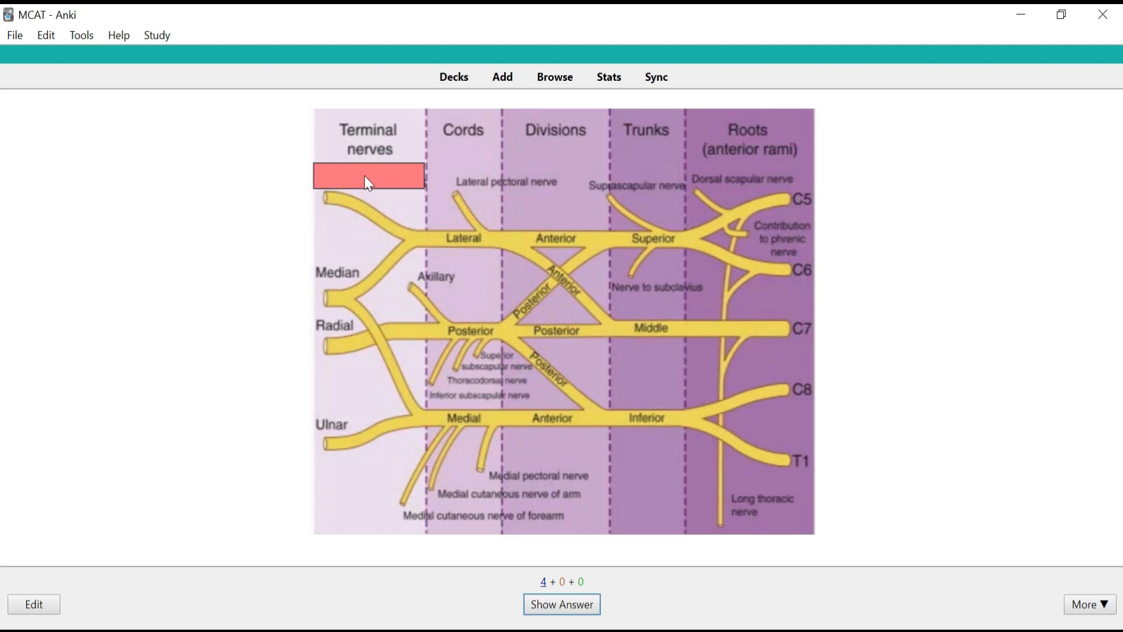
pyautogui.press('space')
pyautogui.press('space')
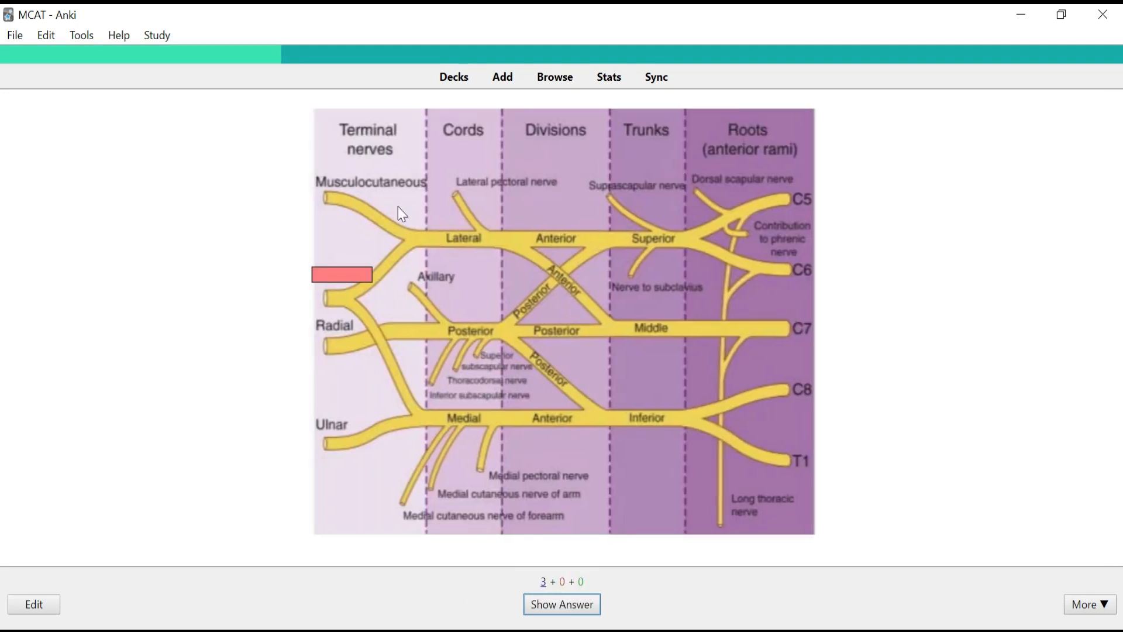
pyautogui.press('space')
pyautogui.press('space')
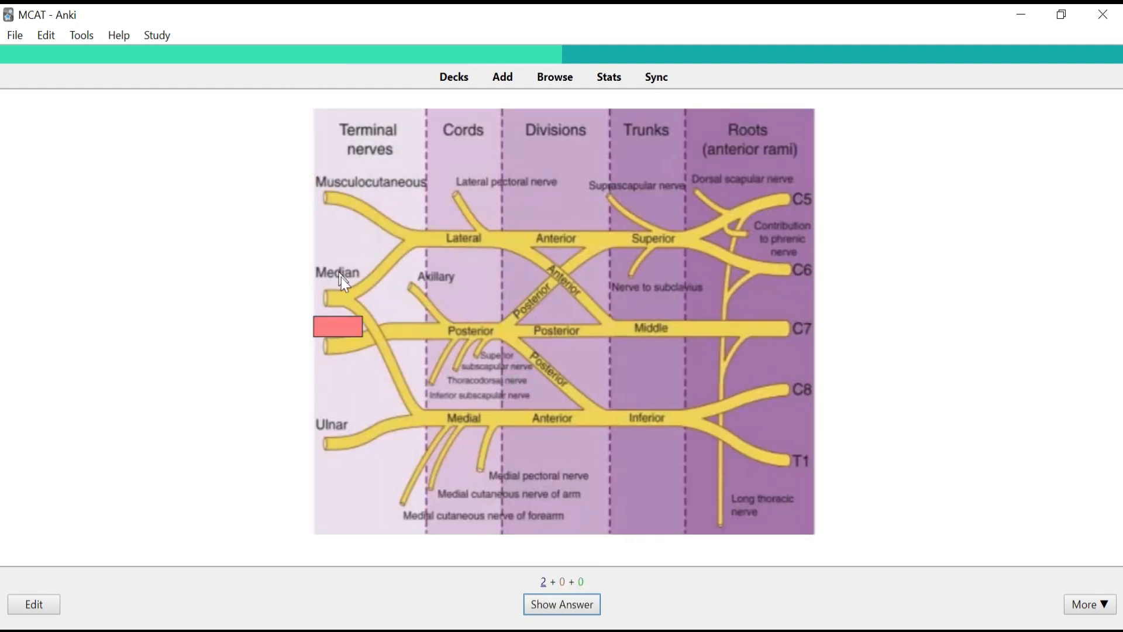
pyautogui.press('space')
pyautogui.press('space')
pyautogui.press('space')
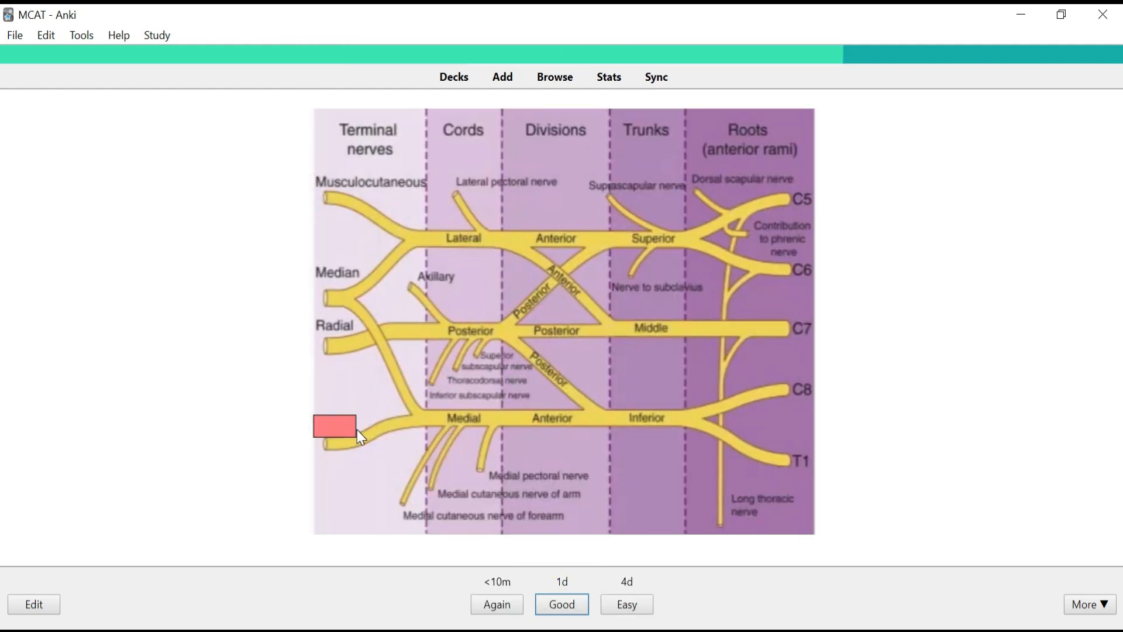
pyautogui.press('space')
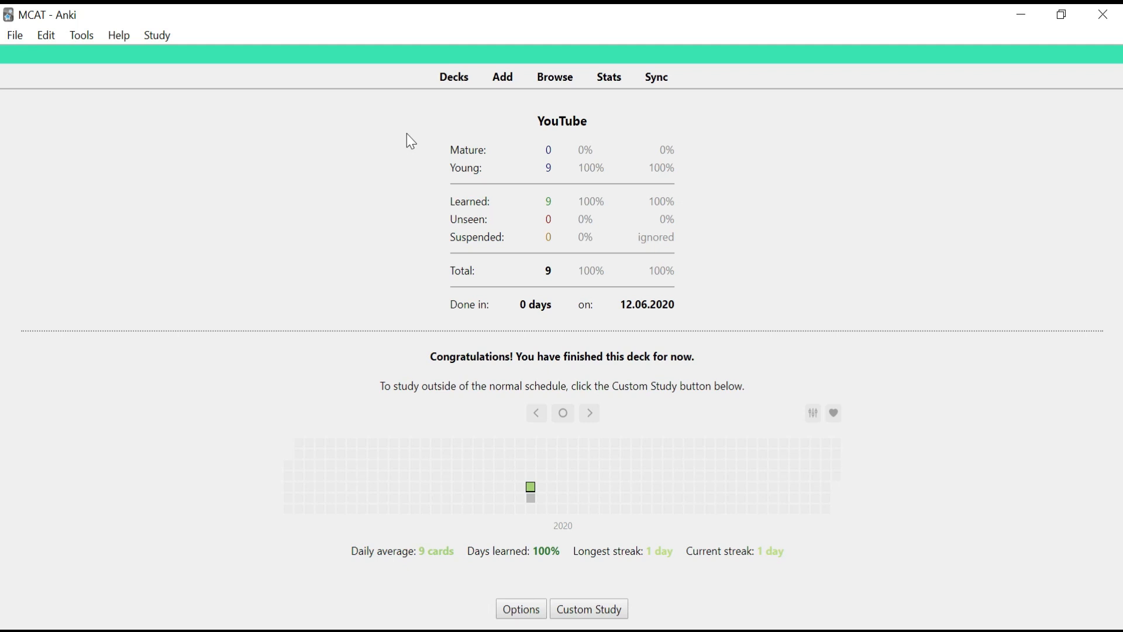
pyautogui.press('d')
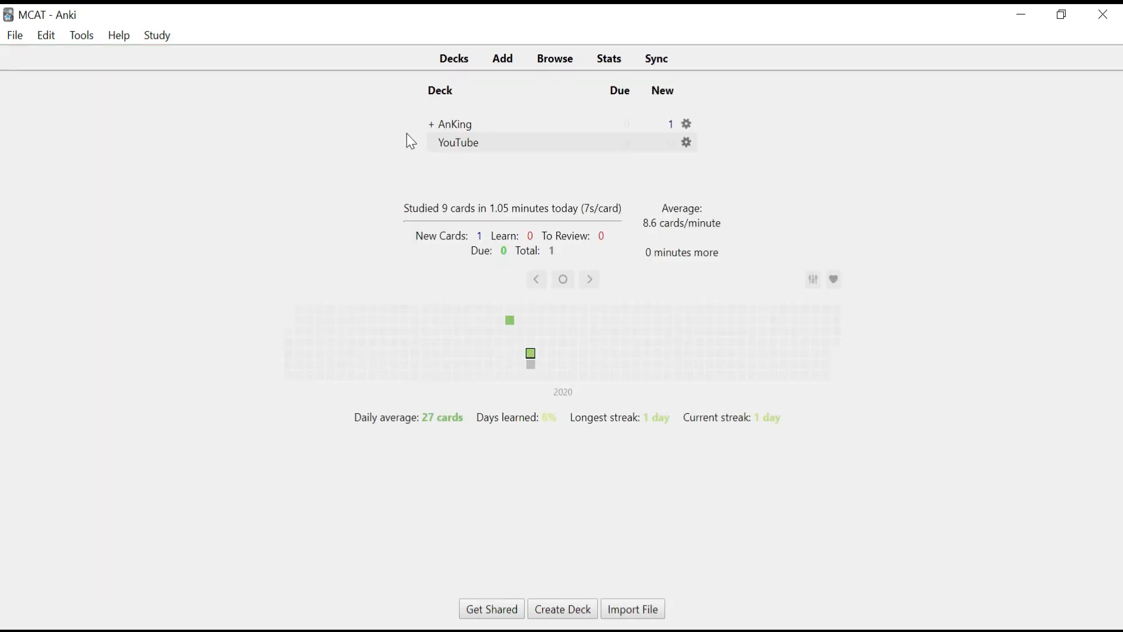